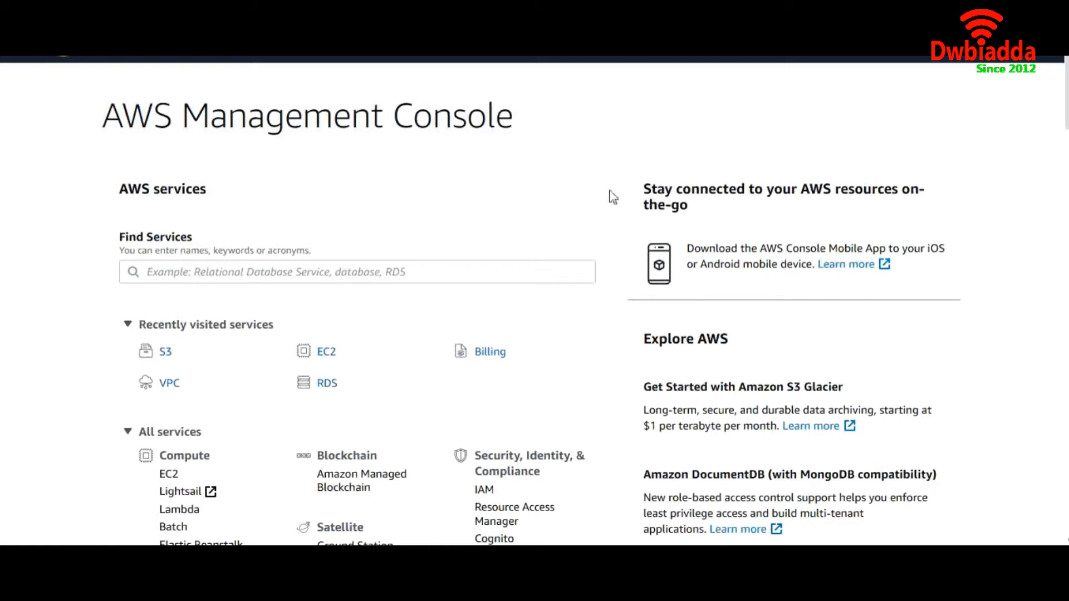
Find the S3 service from the console home page and open it
{"action": "left_click", "coordinate": [225, 276]}
{"action": "type", "text": "S3"}
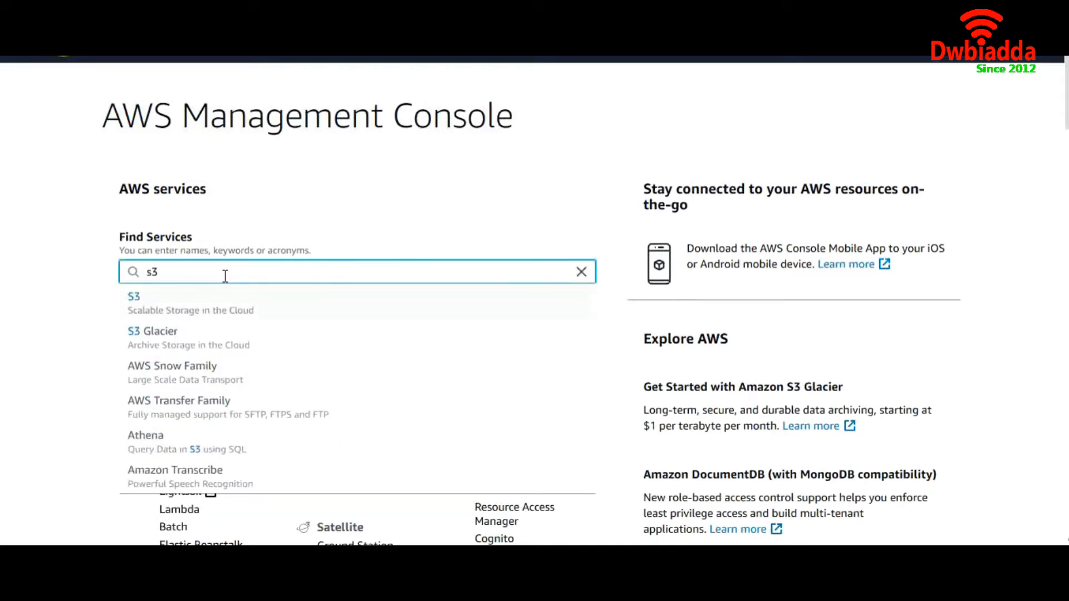
{"action": "left_click", "coordinate": [205, 301]}
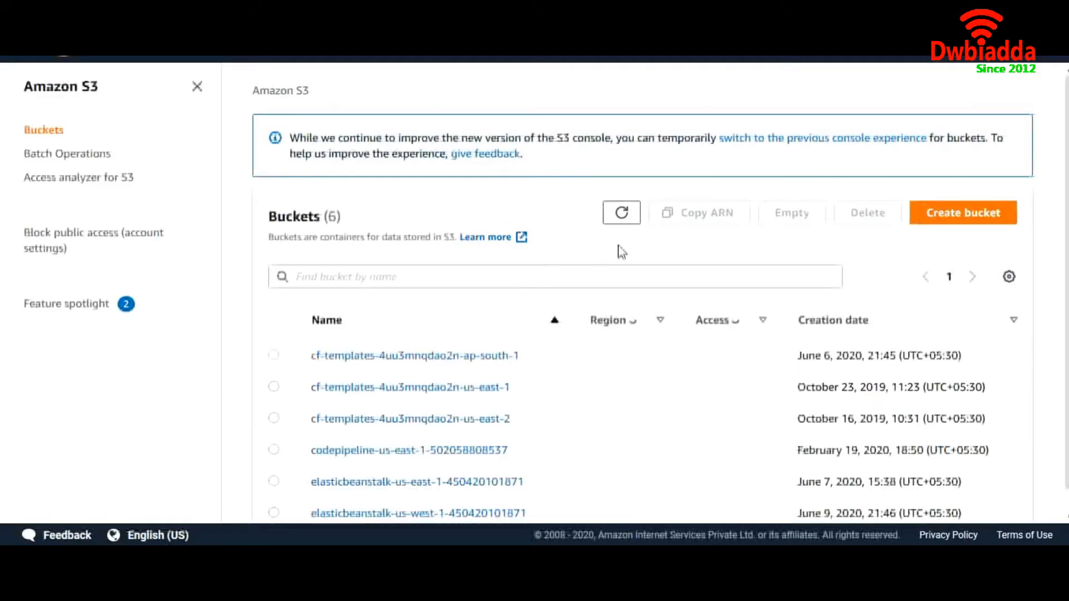
Create an S3 bucket named dw-version-demo, keeping the default region and public access settings
{"action": "left_click", "coordinate": [950, 214]}
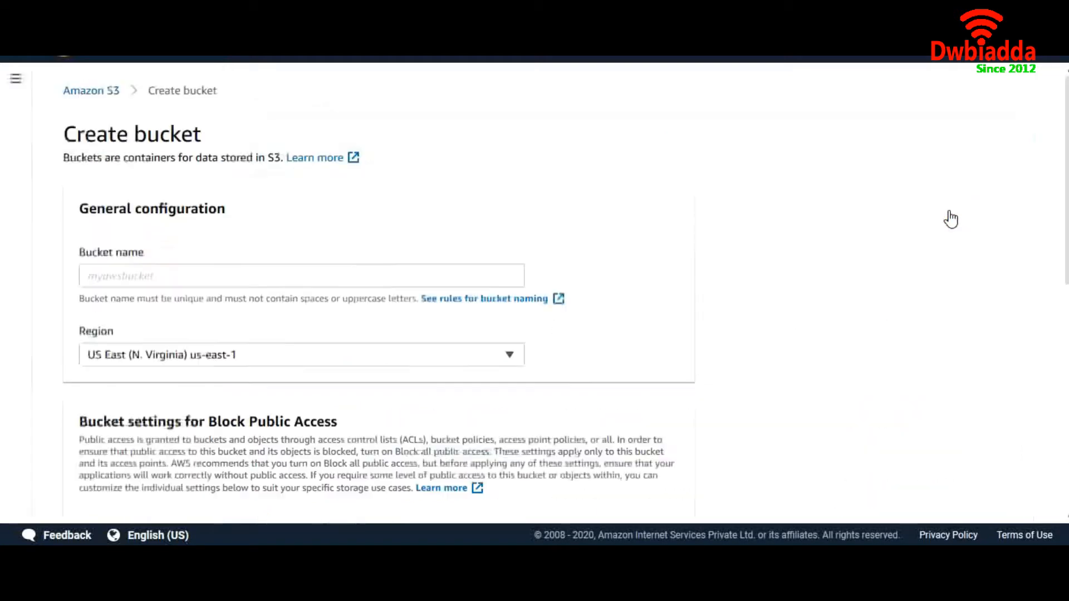
{"action": "left_click", "coordinate": [423, 277]}
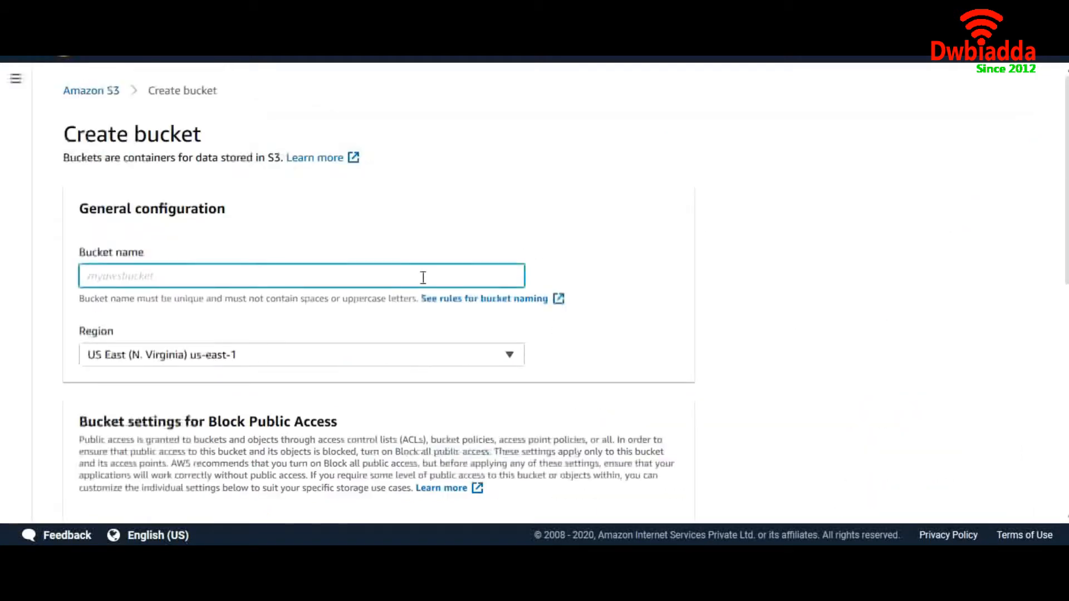
{"action": "type", "text": "dw"}
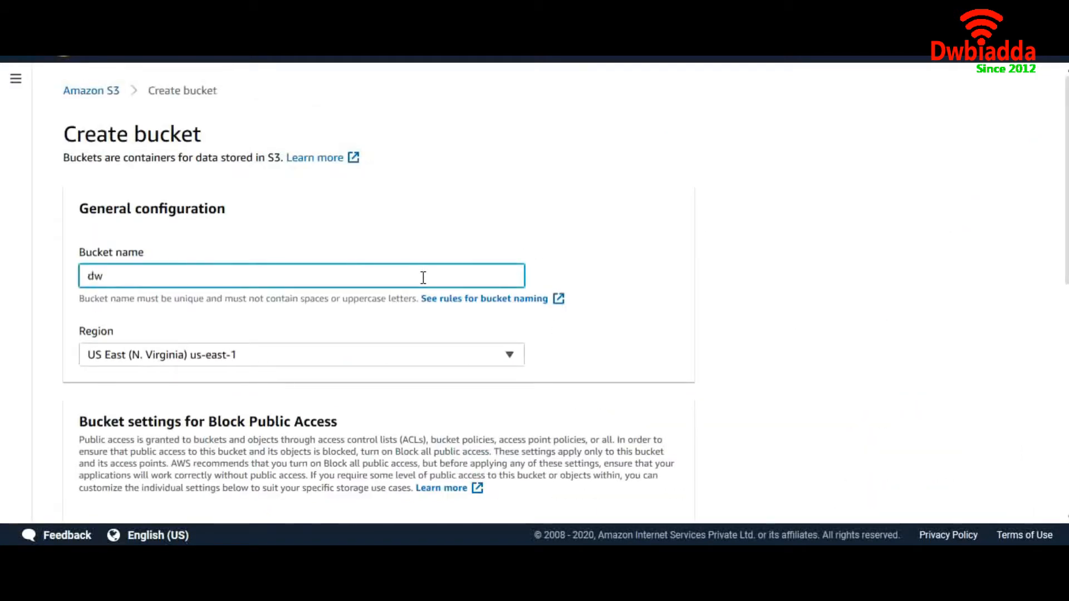
{"action": "type", "text": "-version-demo"}
{"action": "scroll", "coordinate": [620, 382], "scroll_direction": "down", "scroll_amount": 7}
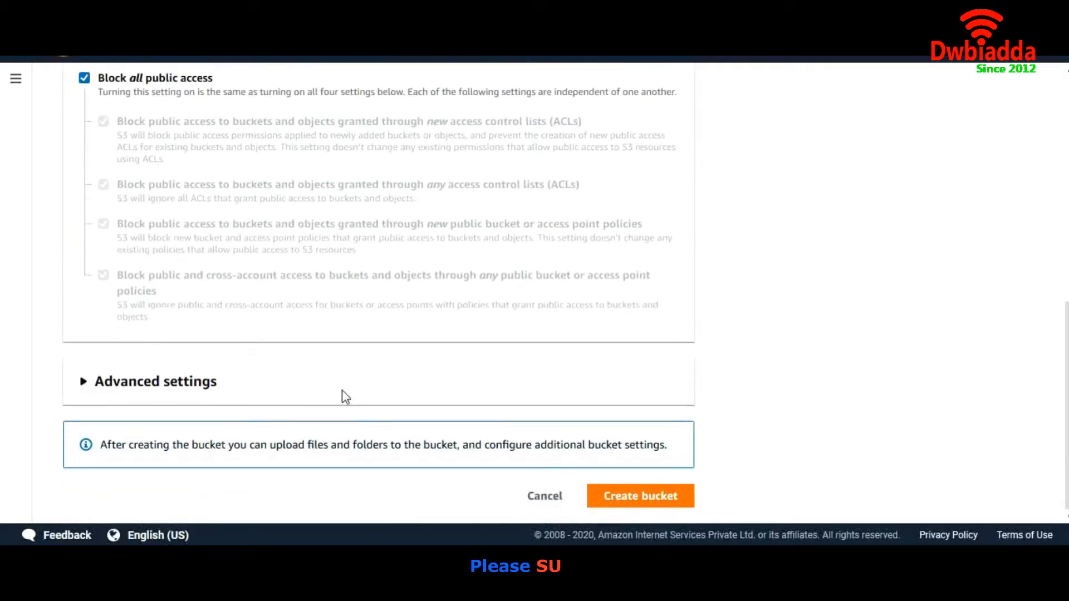
{"action": "left_click", "coordinate": [643, 497]}
Open the dw-version-demo bucket and look through the actions available for it
{"action": "scroll", "coordinate": [634, 410], "scroll_direction": "down", "scroll_amount": 3}
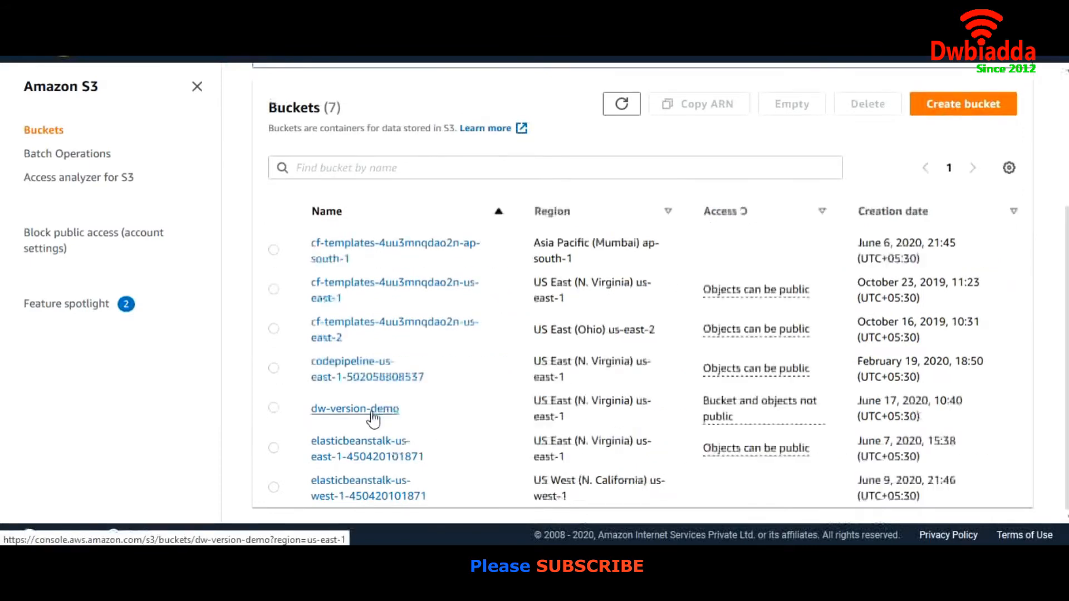
{"action": "left_click", "coordinate": [370, 413]}
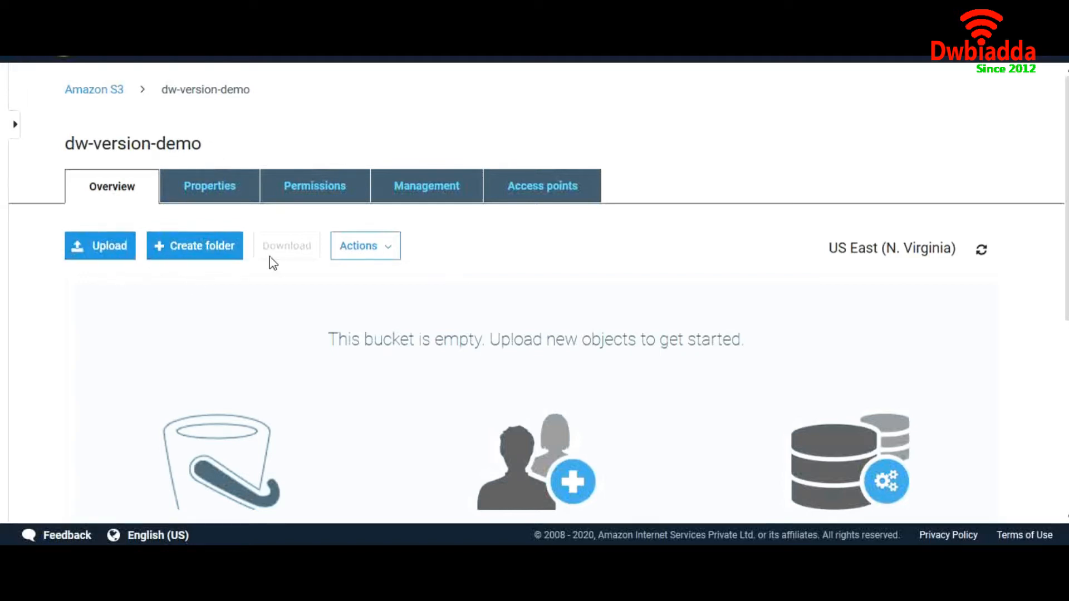
{"action": "left_click", "coordinate": [390, 255]}
{"action": "scroll", "coordinate": [470, 291], "scroll_direction": "down", "scroll_amount": 3}
{"action": "scroll", "coordinate": [470, 290], "scroll_direction": "up", "scroll_amount": 3}
{"action": "left_click", "coordinate": [520, 233]}
Upload Test_file from the Desktop folder to the dw-version-demo bucket with default permissions
{"action": "left_click", "coordinate": [127, 249]}
{"action": "left_click", "coordinate": [514, 432]}
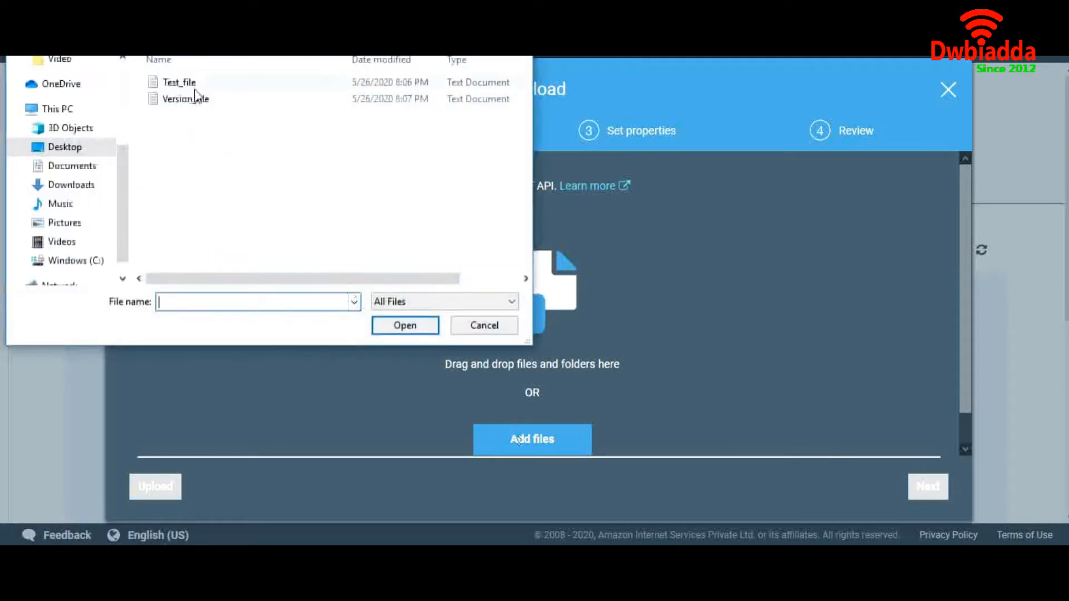
{"action": "left_click", "coordinate": [193, 85]}
{"action": "left_click", "coordinate": [402, 326]}
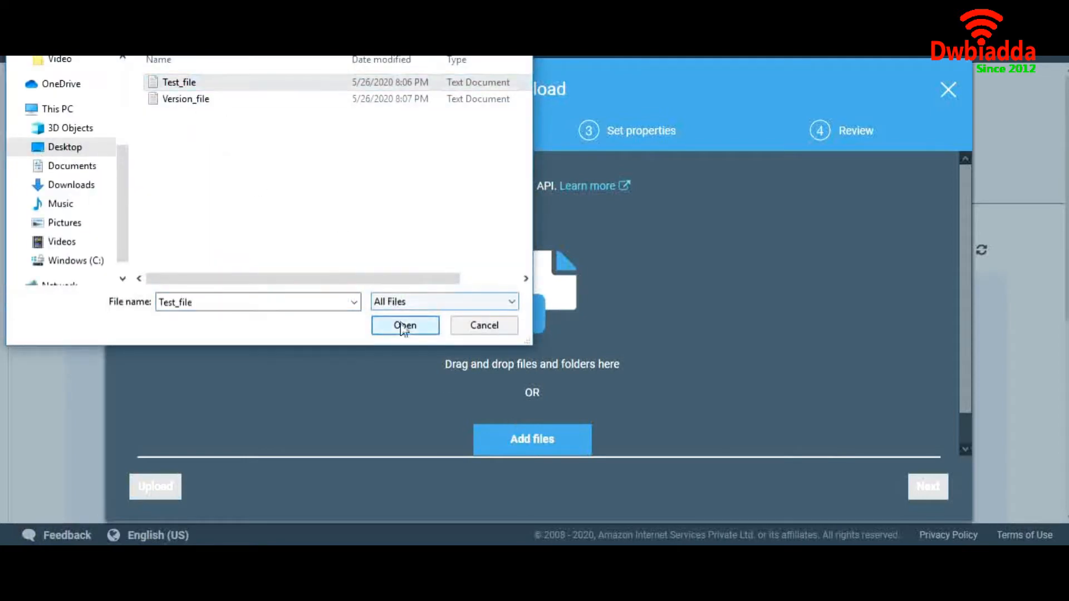
{"action": "left_click", "coordinate": [928, 487]}
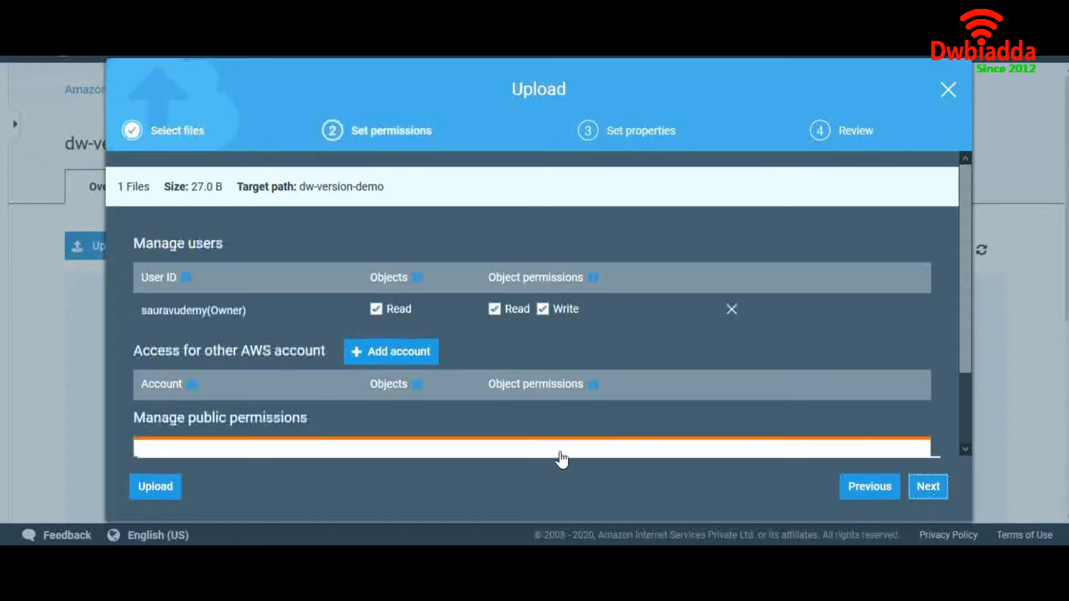
{"action": "left_click", "coordinate": [160, 487]}
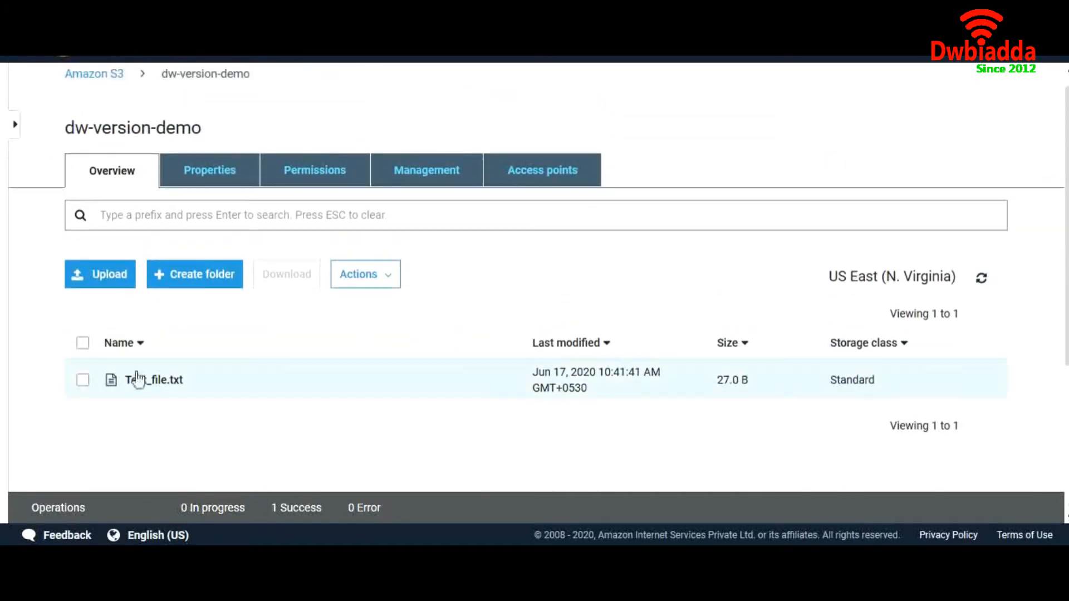
Delete Test_file.txt from the dw-version-demo bucket
{"action": "left_click", "coordinate": [83, 380]}
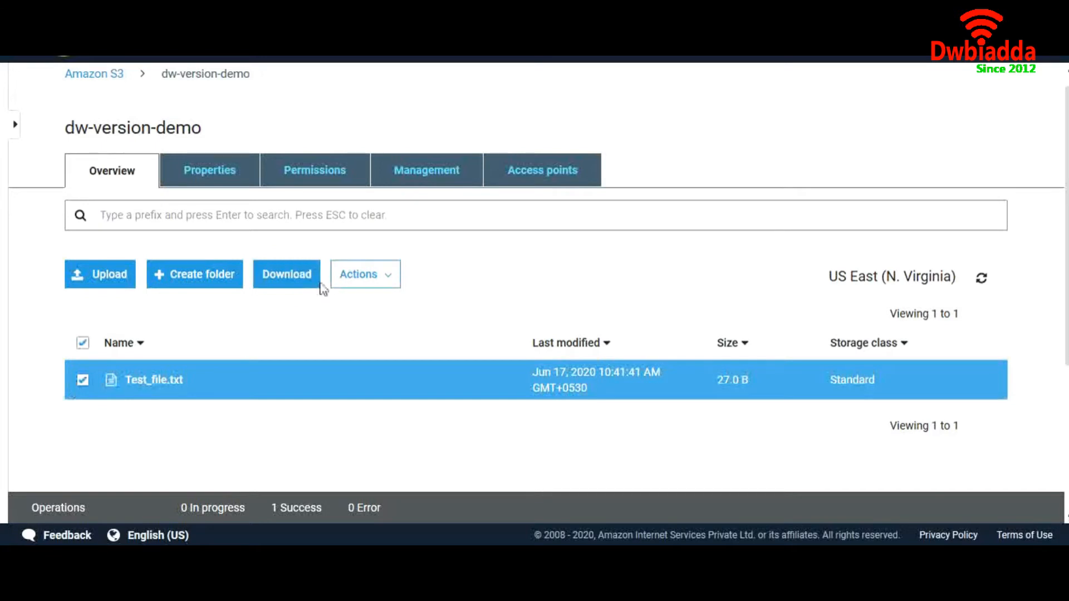
{"action": "left_click", "coordinate": [359, 274]}
{"action": "scroll", "coordinate": [358, 466], "scroll_direction": "down", "scroll_amount": 3}
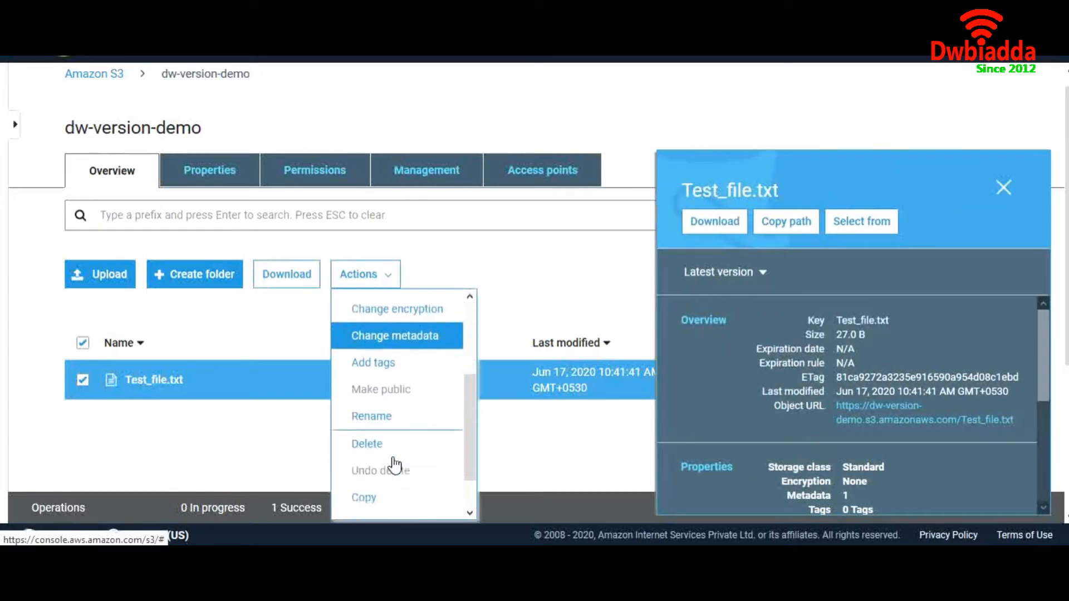
{"action": "left_click", "coordinate": [368, 413]}
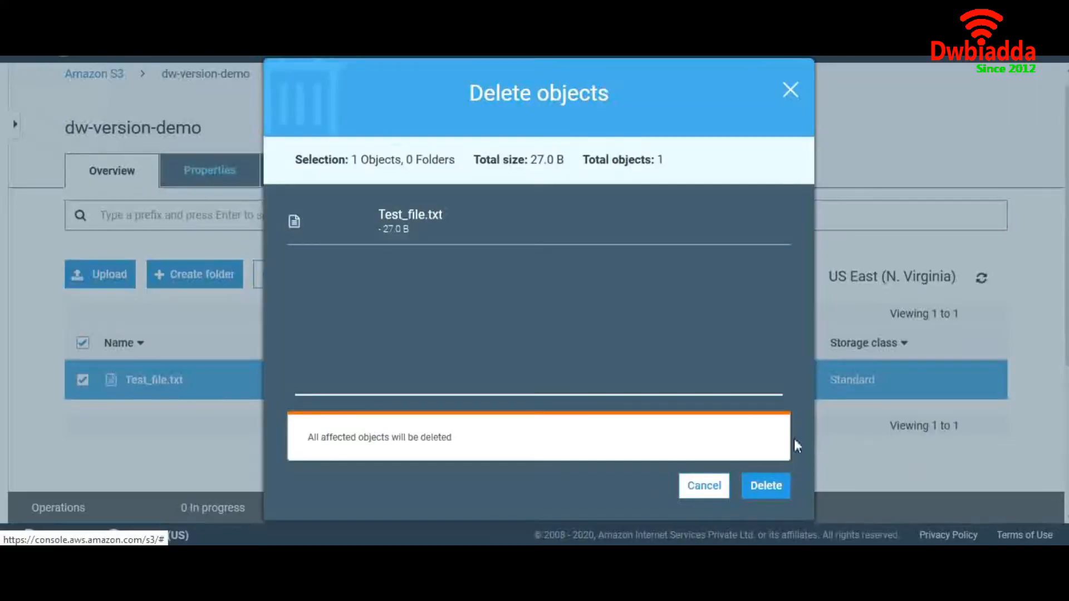
{"action": "left_click", "coordinate": [780, 487]}
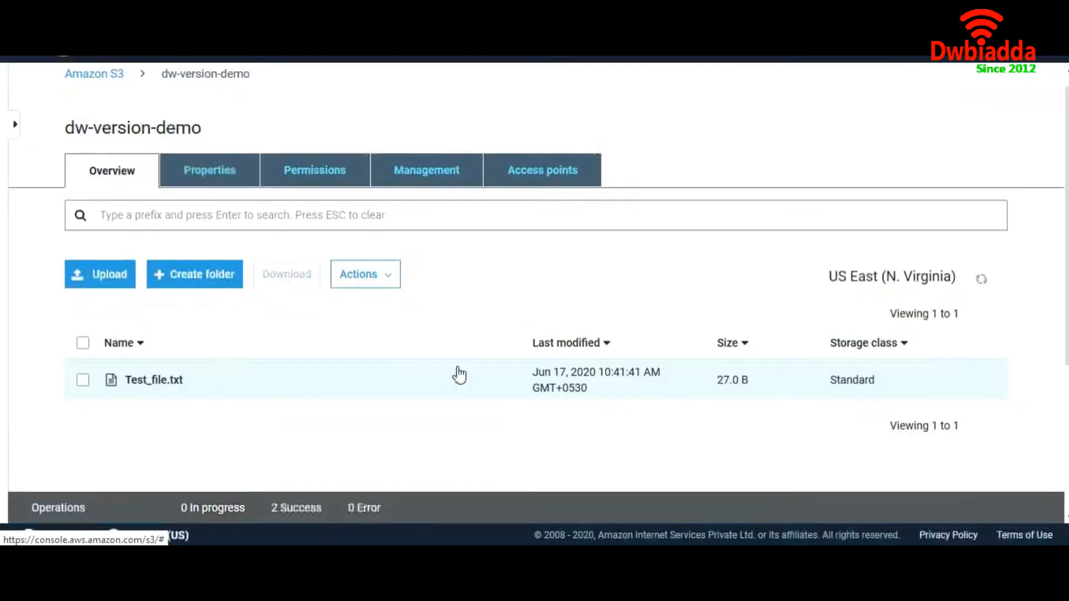
Upload Test_file from the Desktop folder again to the emptied dw-version-demo bucket
{"action": "scroll", "coordinate": [450, 372], "scroll_direction": "down", "scroll_amount": 3}
{"action": "scroll", "coordinate": [454, 371], "scroll_direction": "up", "scroll_amount": 1}
{"action": "scroll", "coordinate": [456, 370], "scroll_direction": "down", "scroll_amount": 1}
{"action": "scroll", "coordinate": [454, 371], "scroll_direction": "up", "scroll_amount": 3}
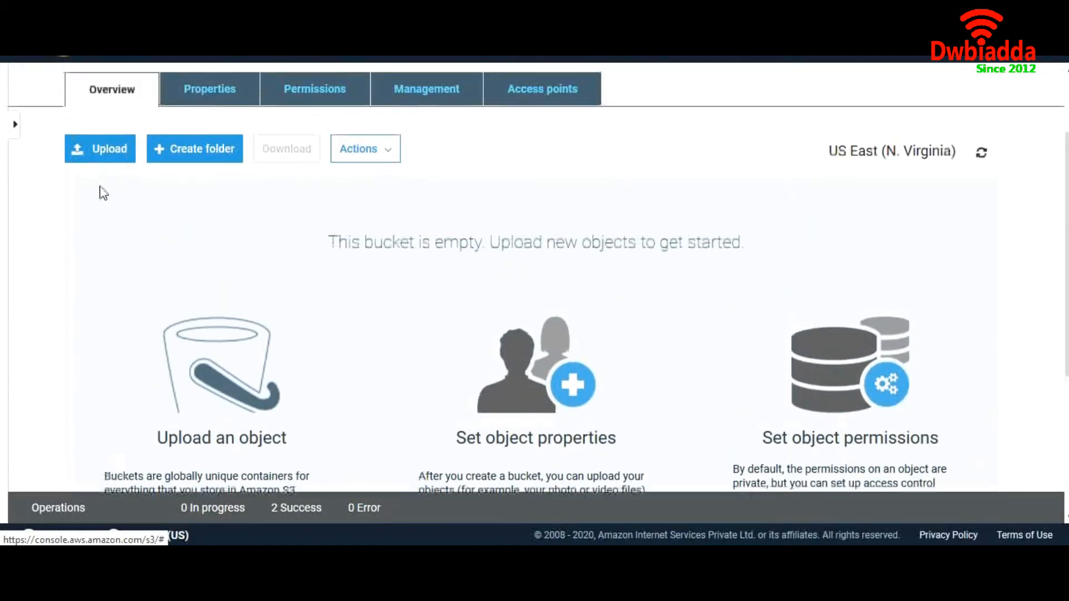
{"action": "left_click", "coordinate": [110, 160]}
{"action": "left_click", "coordinate": [524, 440]}
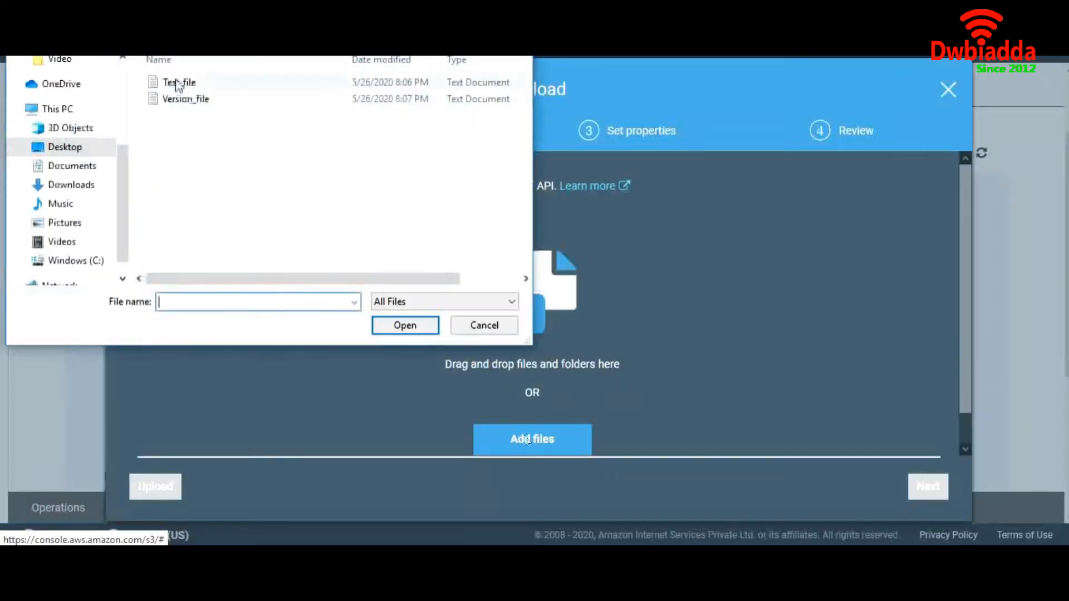
{"action": "left_click", "coordinate": [177, 83]}
{"action": "left_click", "coordinate": [412, 327]}
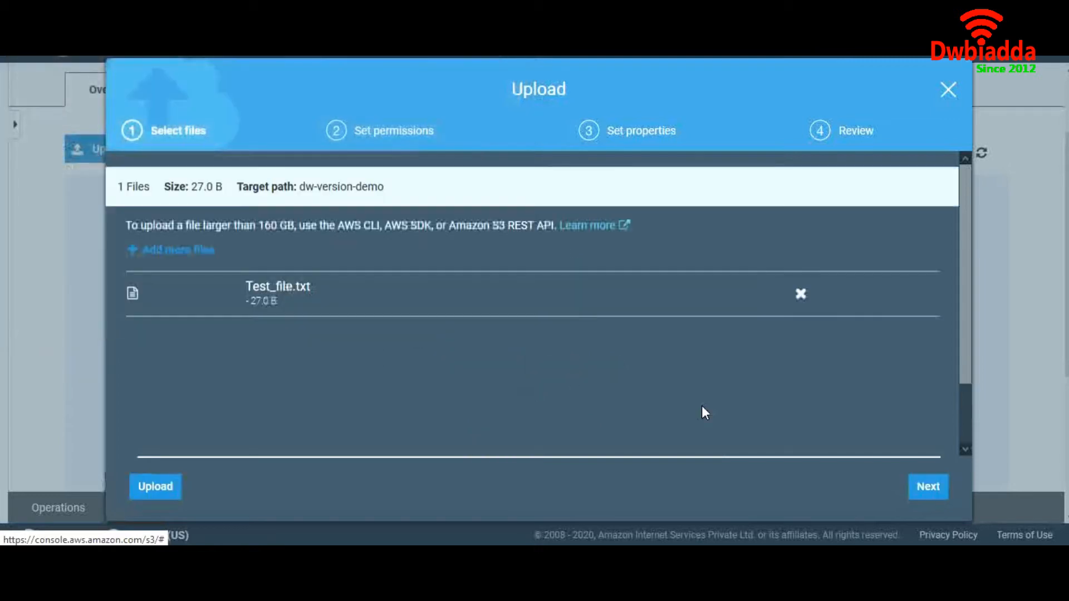
{"action": "left_click", "coordinate": [179, 486]}
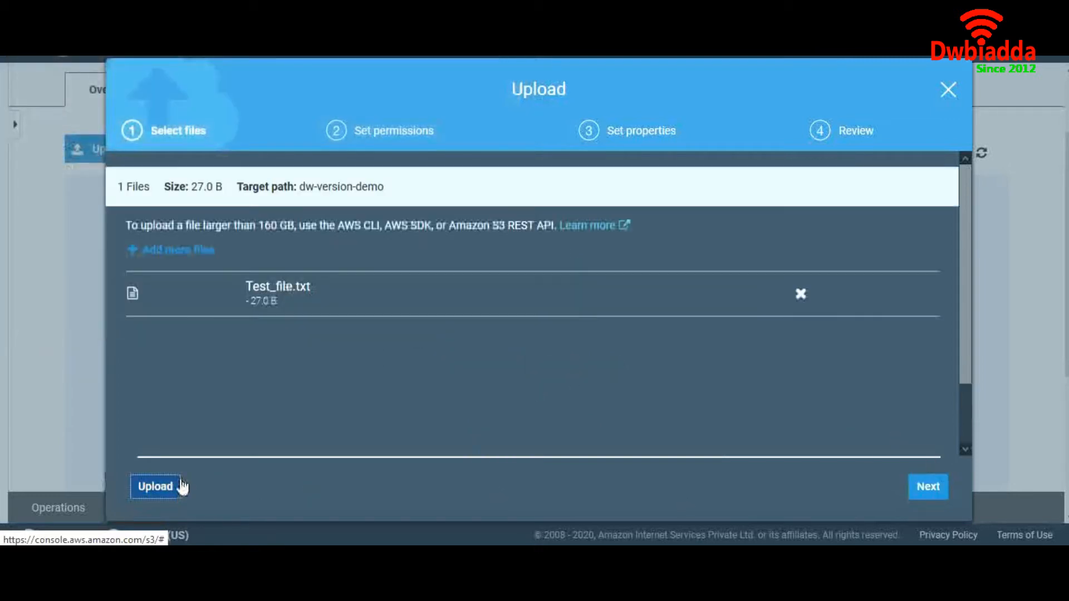
Enable versioning in the properties of the dw-version-demo bucket and save the setting
{"action": "scroll", "coordinate": [179, 299], "scroll_direction": "up", "scroll_amount": 2}
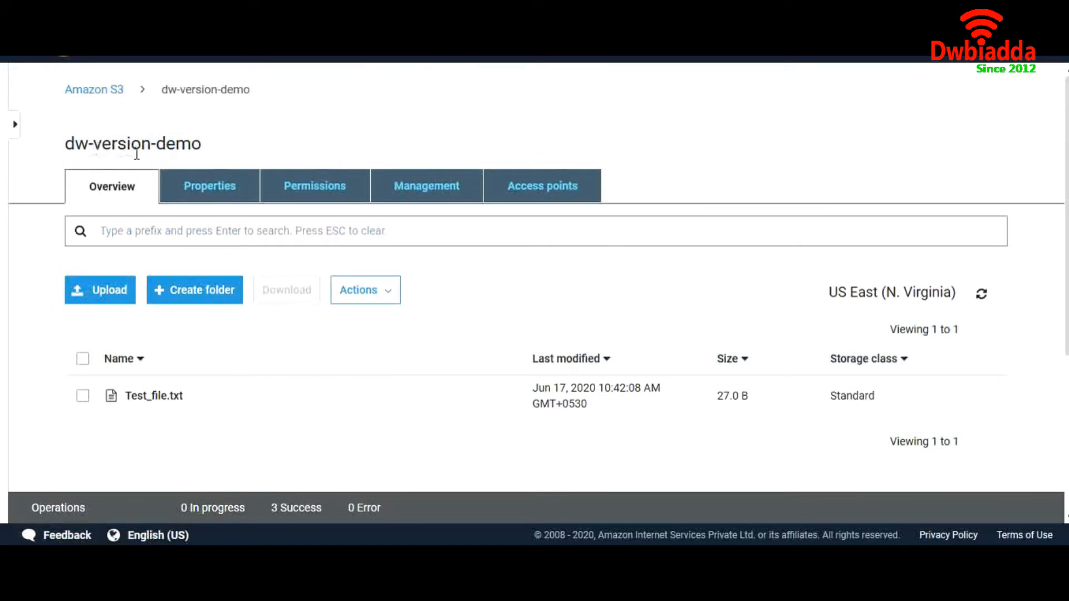
{"action": "left_click", "coordinate": [216, 193]}
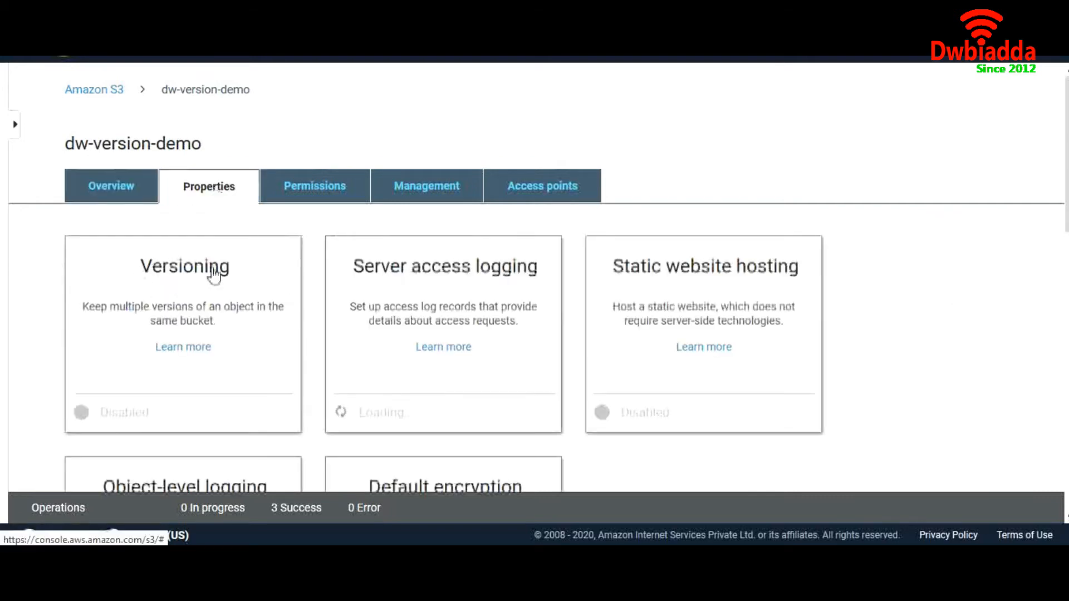
{"action": "left_click", "coordinate": [186, 278]}
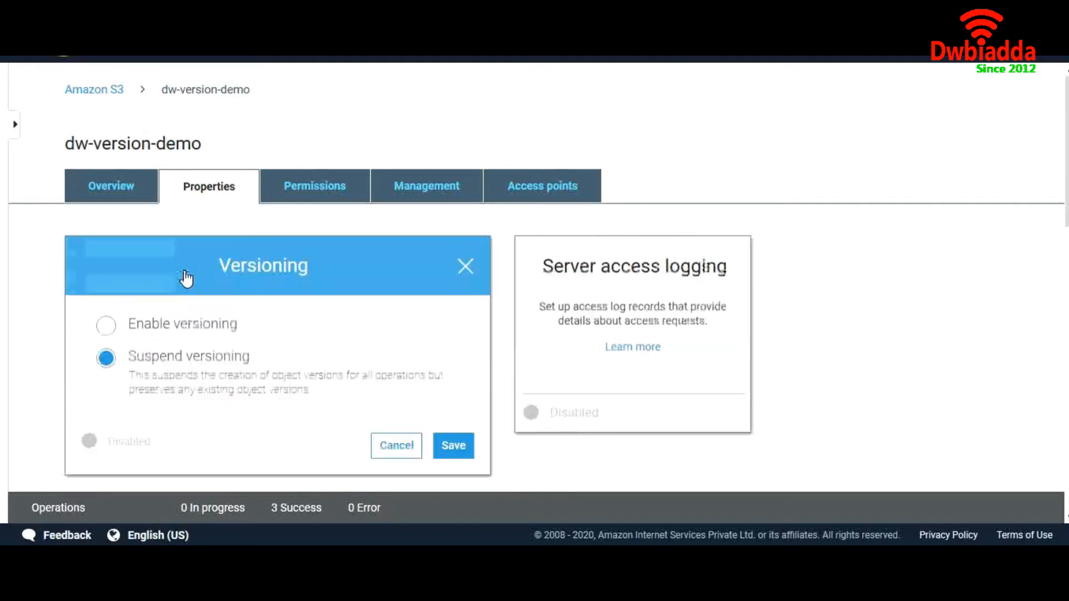
{"action": "left_click", "coordinate": [106, 325]}
{"action": "left_click", "coordinate": [452, 452]}
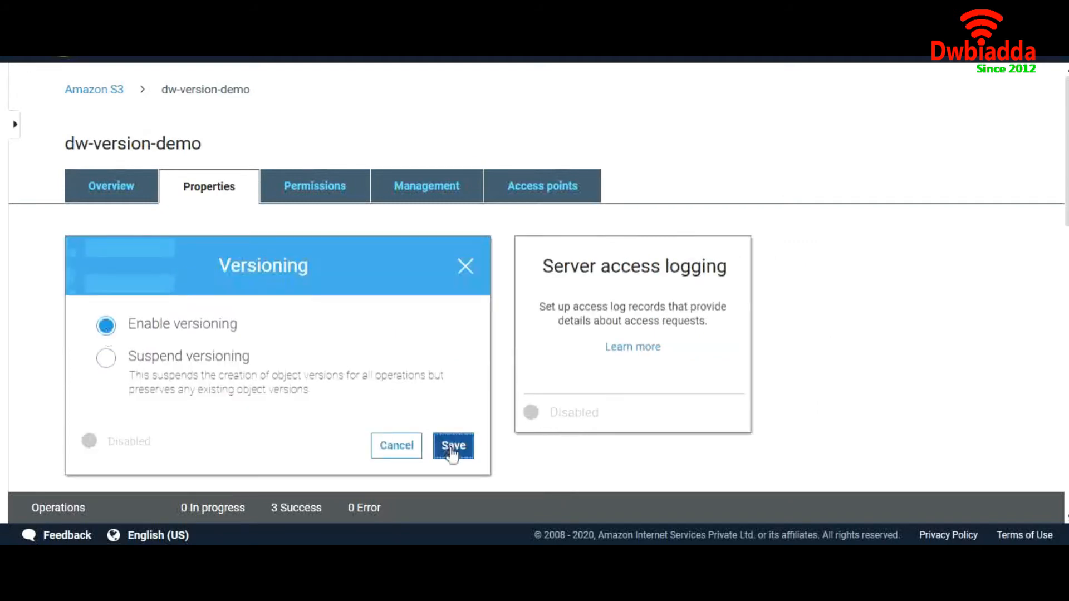
Return to the bucket's object list, show the object versions briefly and hide them again
{"action": "left_click", "coordinate": [104, 184]}
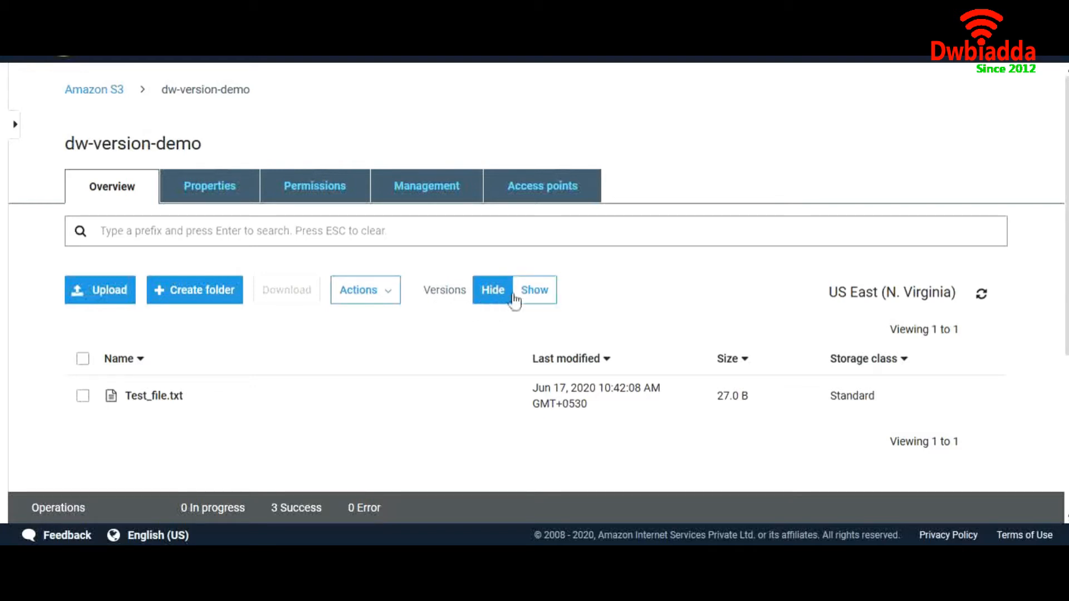
{"action": "left_click", "coordinate": [532, 300]}
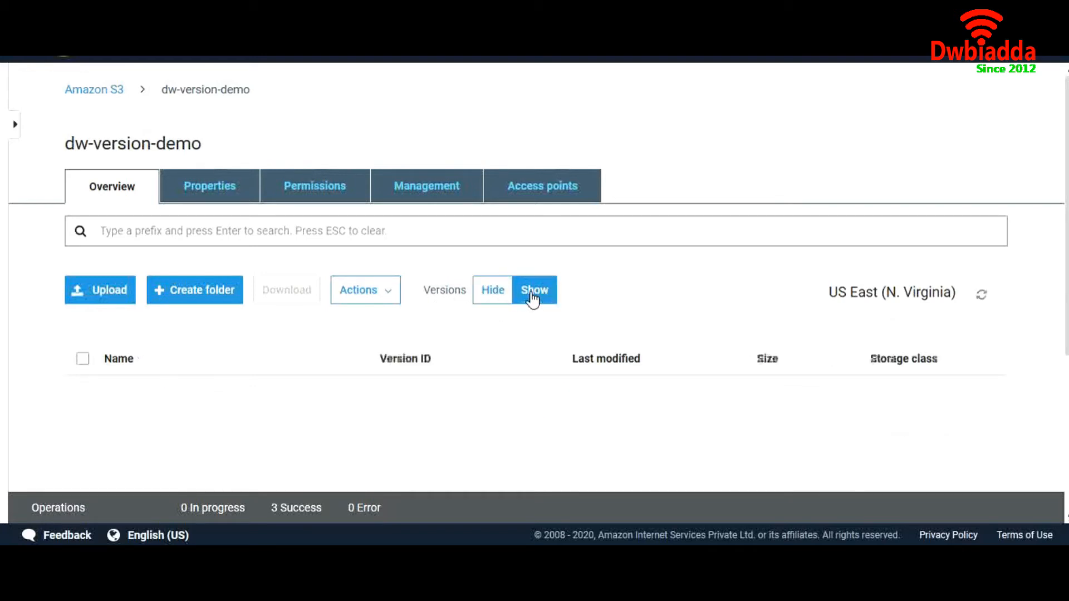
{"action": "left_click", "coordinate": [495, 301]}
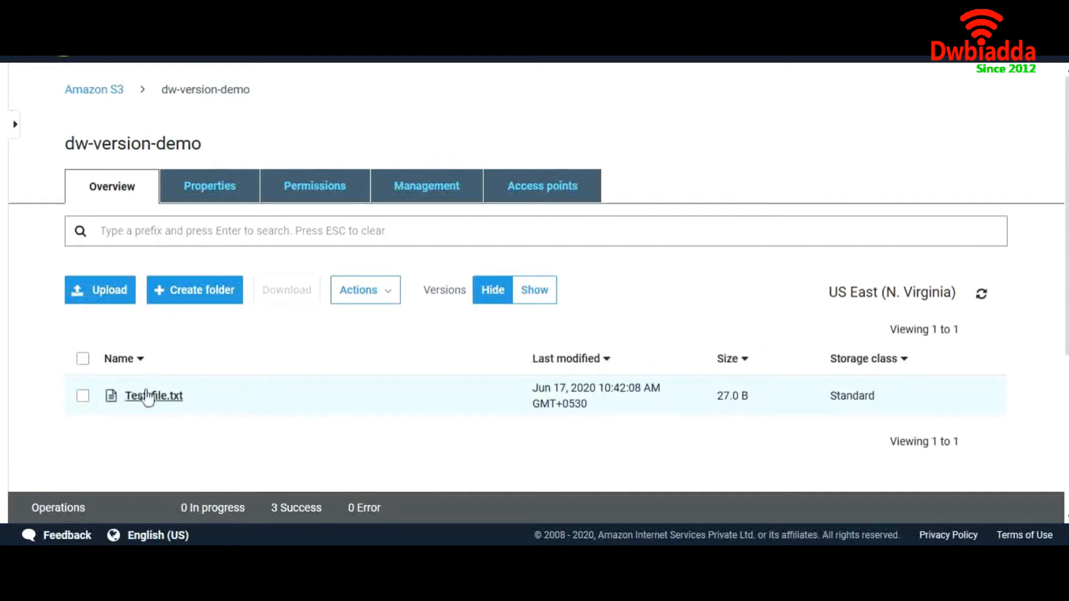
Upload Version_file from the Desktop folder to the version-enabled bucket
{"action": "left_click", "coordinate": [95, 295]}
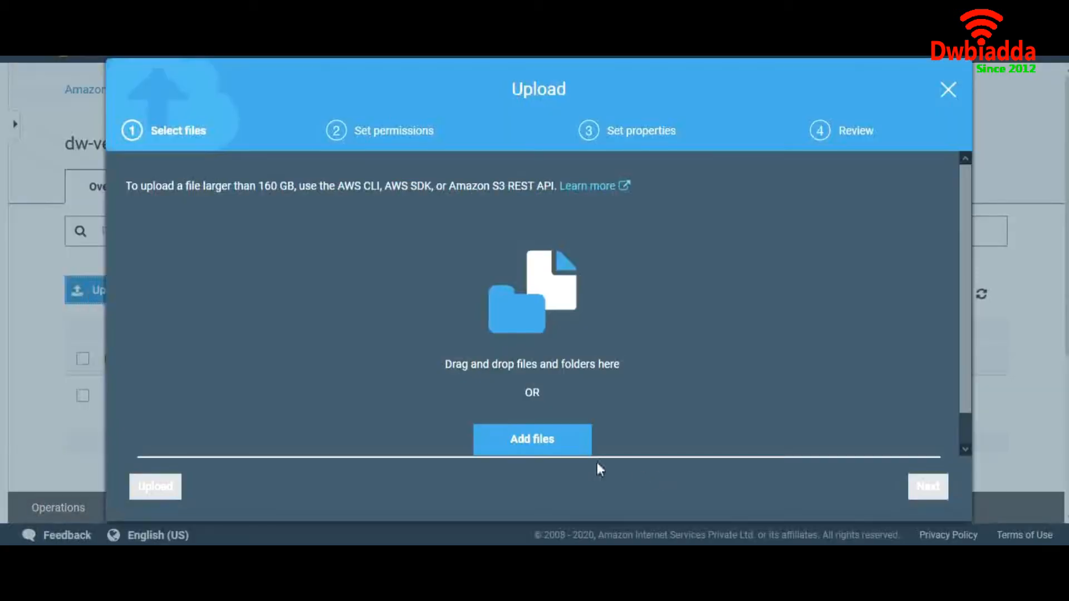
{"action": "left_click", "coordinate": [565, 444]}
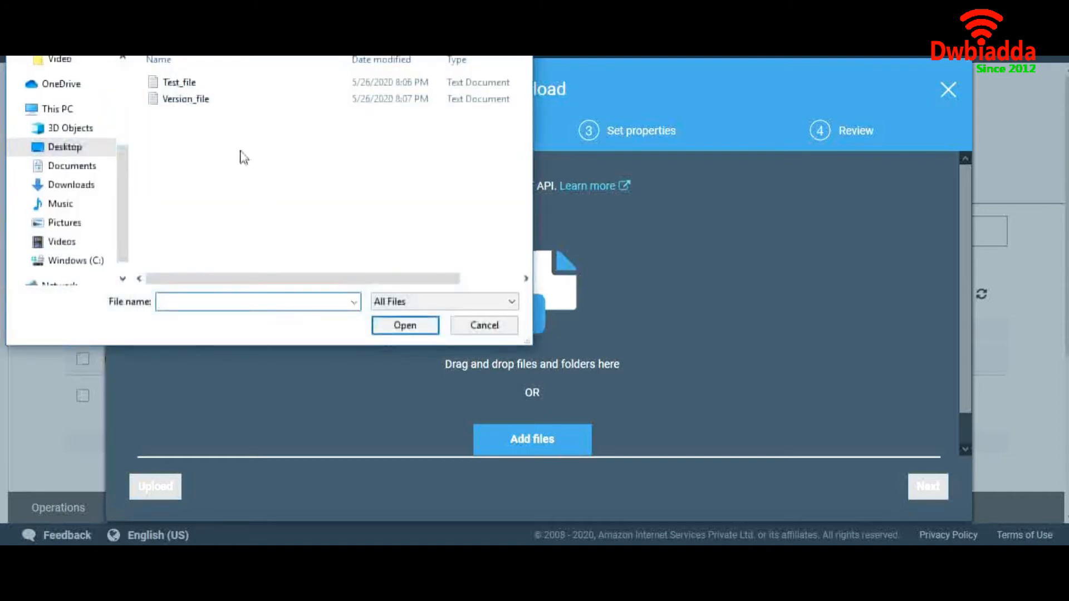
{"action": "left_click", "coordinate": [232, 102]}
{"action": "left_click", "coordinate": [401, 324]}
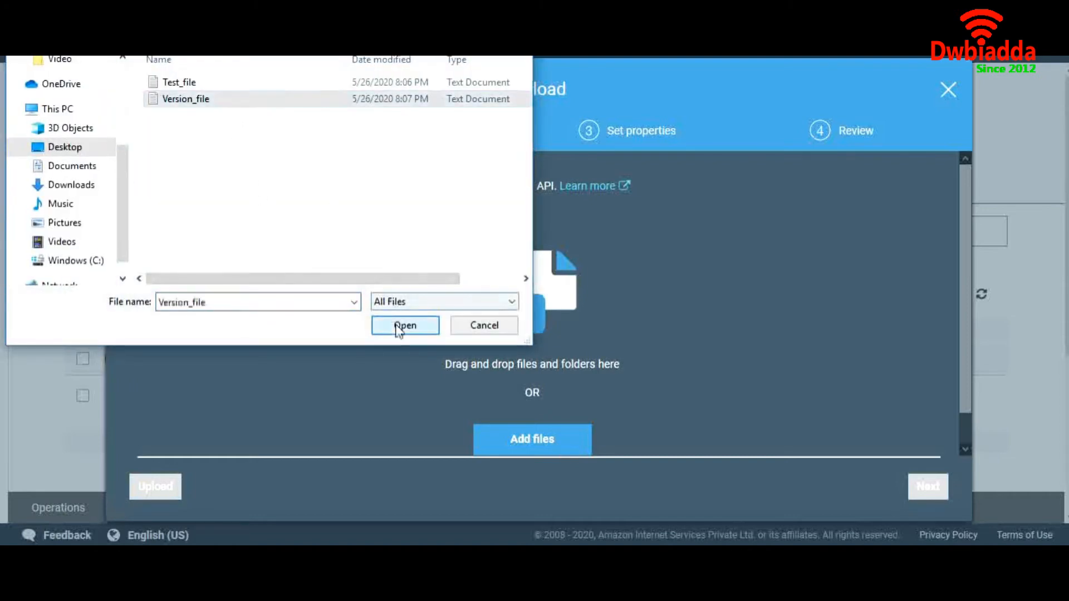
{"action": "left_click", "coordinate": [156, 487]}
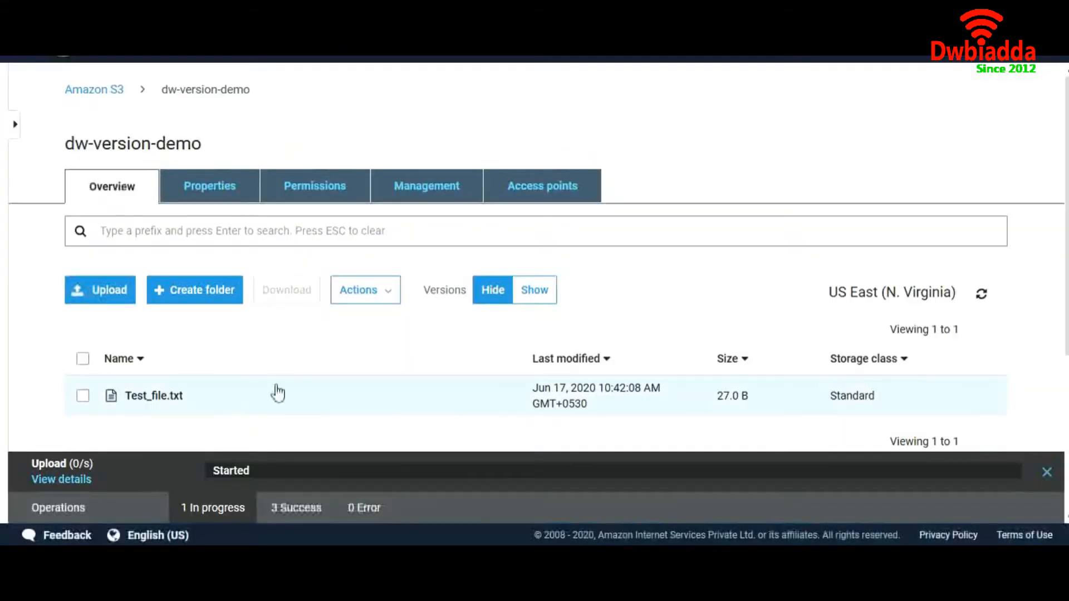
Show object versions in the bucket and compare the version IDs of Test_file.txt and Version_file.txt
{"action": "scroll", "coordinate": [398, 380], "scroll_direction": "down", "scroll_amount": 3}
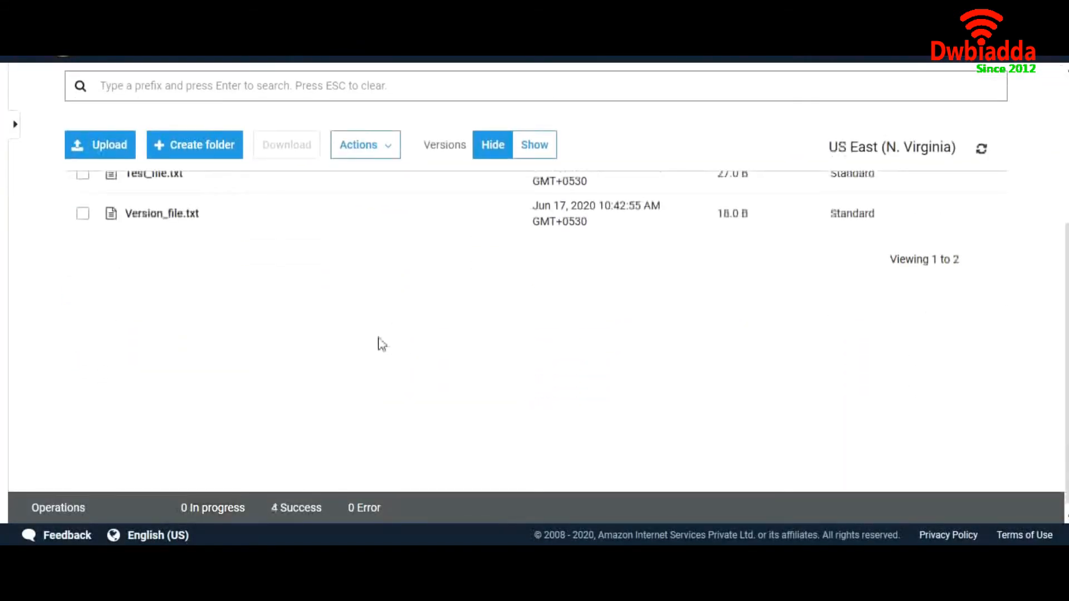
{"action": "scroll", "coordinate": [382, 345], "scroll_direction": "up", "scroll_amount": 2}
{"action": "scroll", "coordinate": [382, 345], "scroll_direction": "up", "scroll_amount": 1}
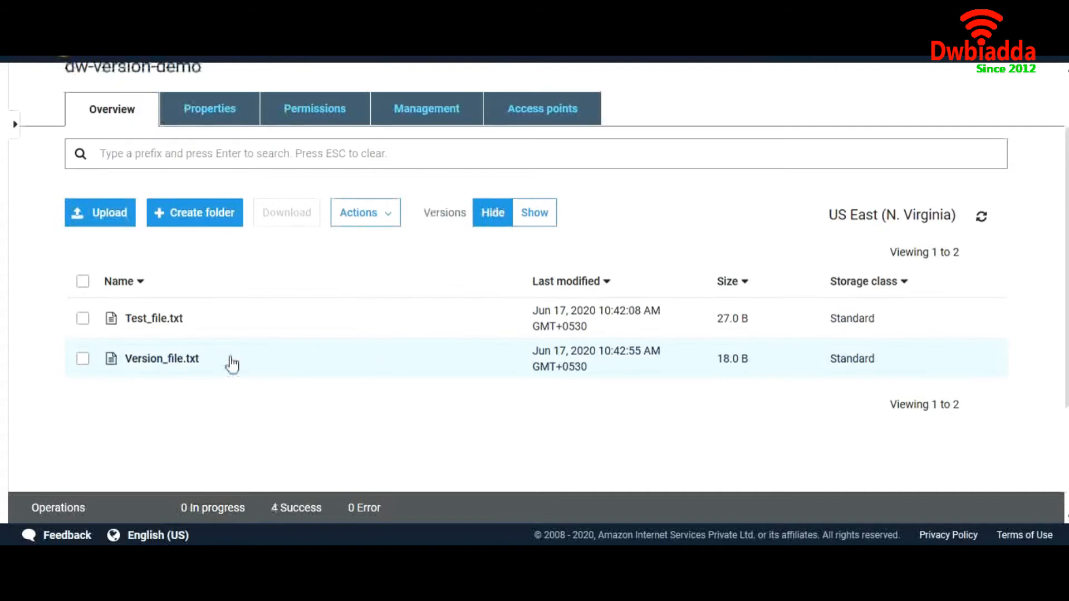
{"action": "left_click", "coordinate": [534, 220]}
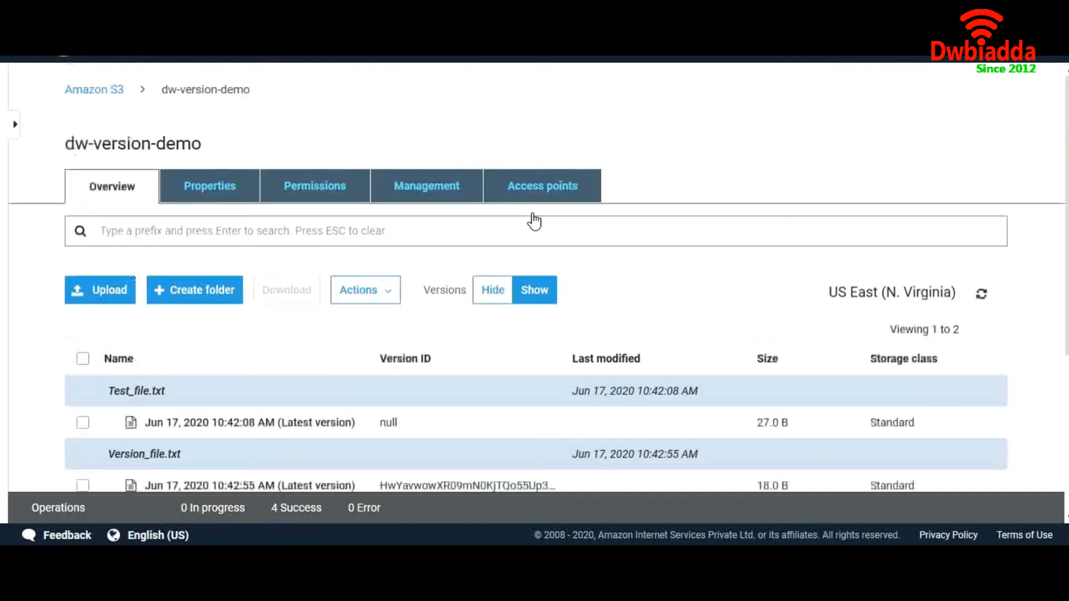
{"action": "scroll", "coordinate": [478, 375], "scroll_direction": "down", "scroll_amount": 3}
{"action": "scroll", "coordinate": [398, 306], "scroll_direction": "up", "scroll_amount": 3}
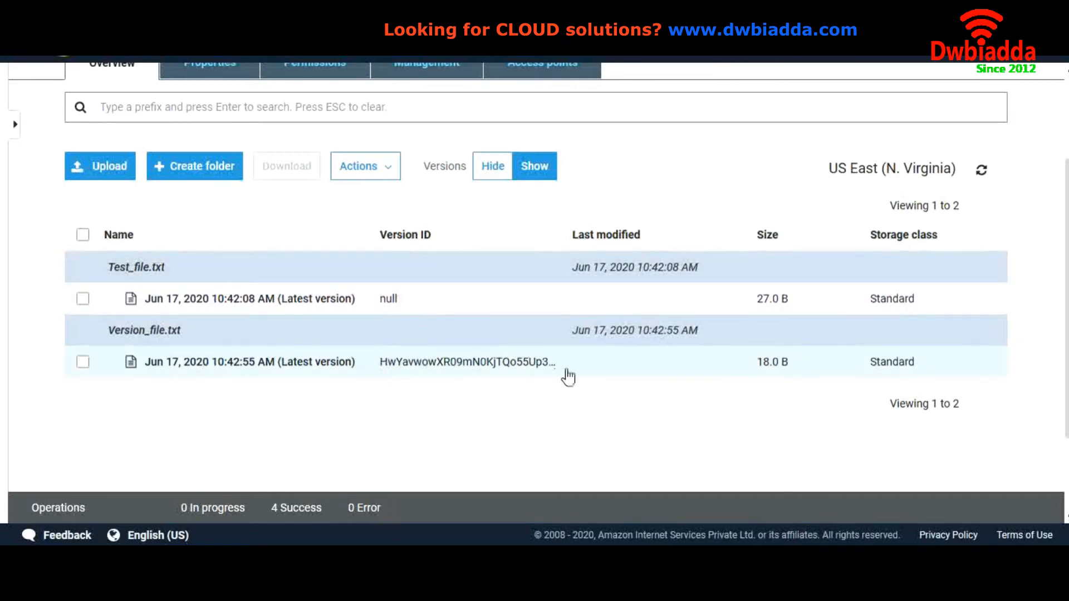
Upload Version_file from the Desktop folder to the dw-version-demo bucket a second time
{"action": "left_click", "coordinate": [100, 174]}
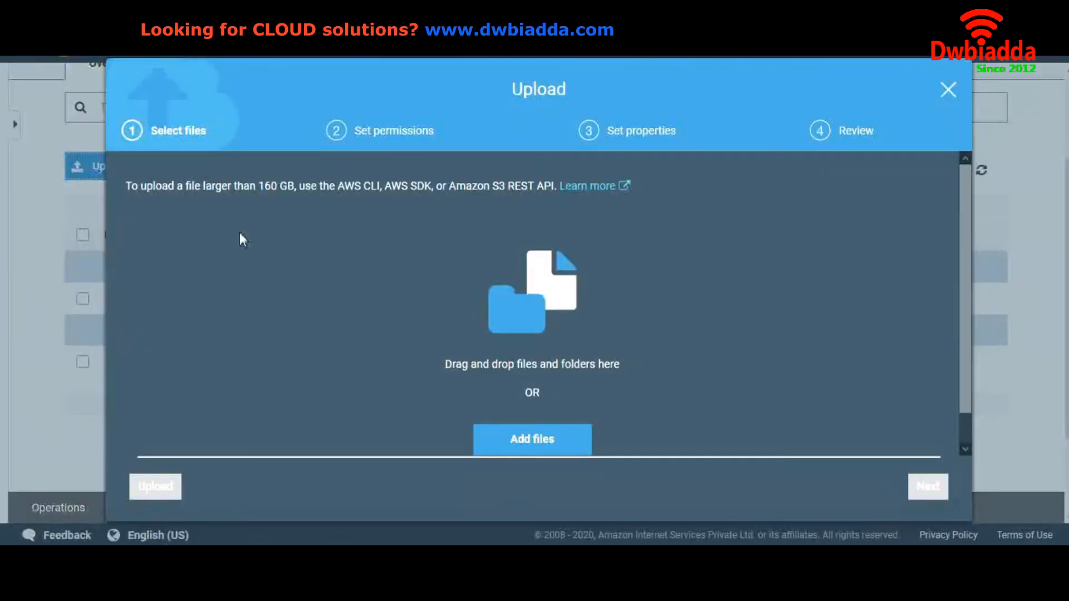
{"action": "left_click", "coordinate": [520, 440]}
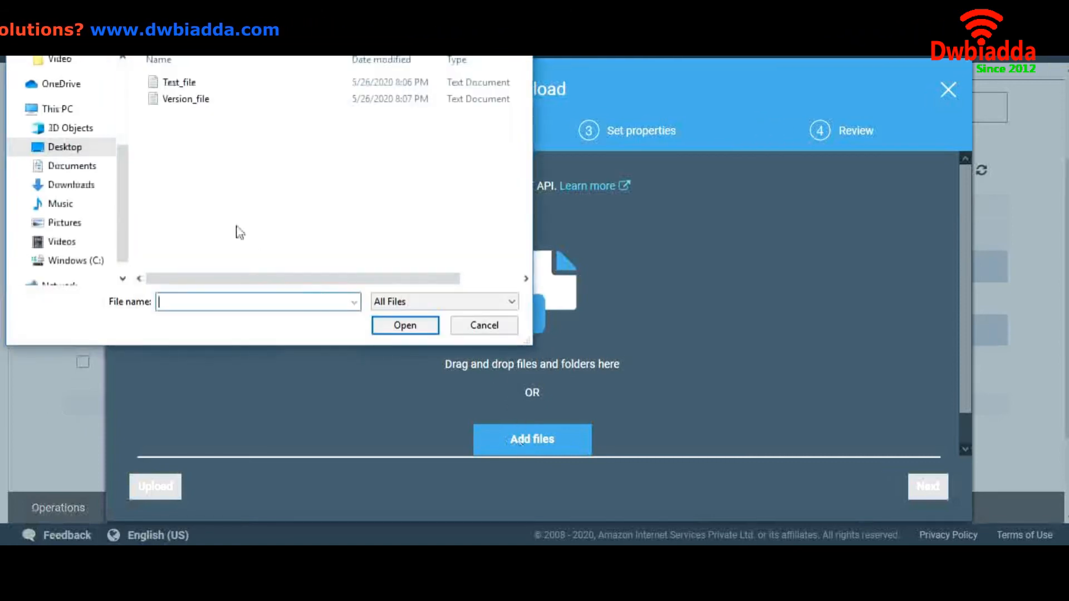
{"action": "left_click", "coordinate": [169, 103]}
{"action": "left_click", "coordinate": [419, 327]}
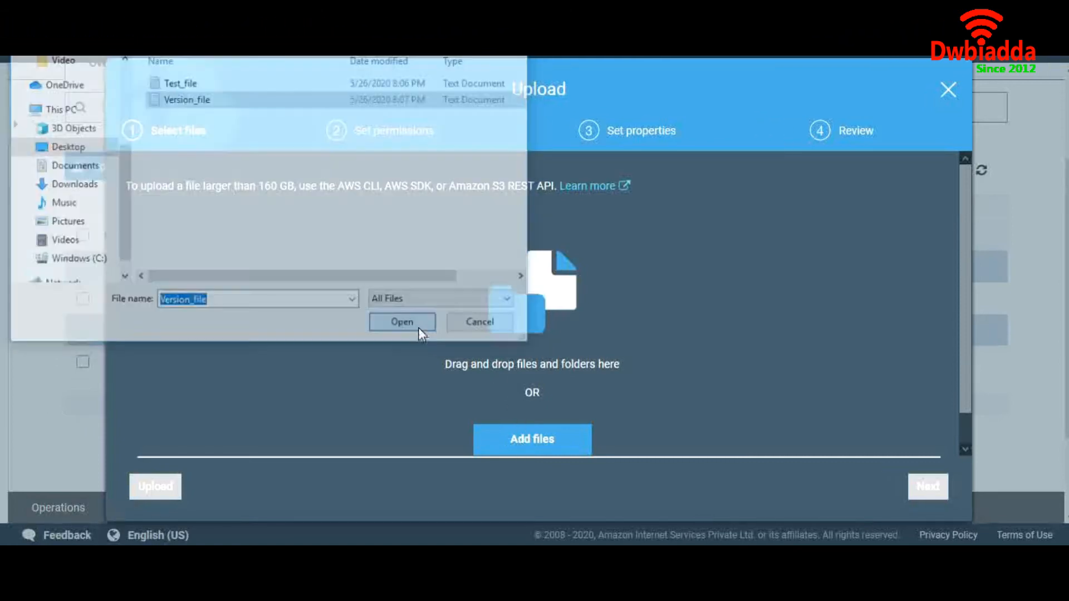
{"action": "left_click", "coordinate": [171, 489]}
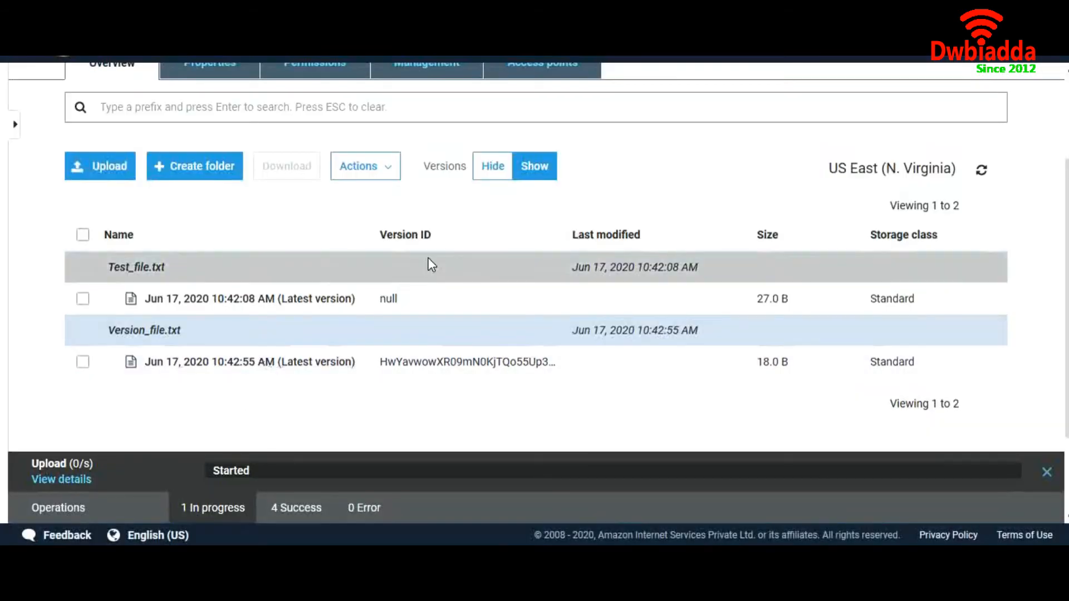
Check the object list with versions hidden and shown, comparing the version IDs of both Version_file.txt uploads
{"action": "left_click", "coordinate": [488, 181]}
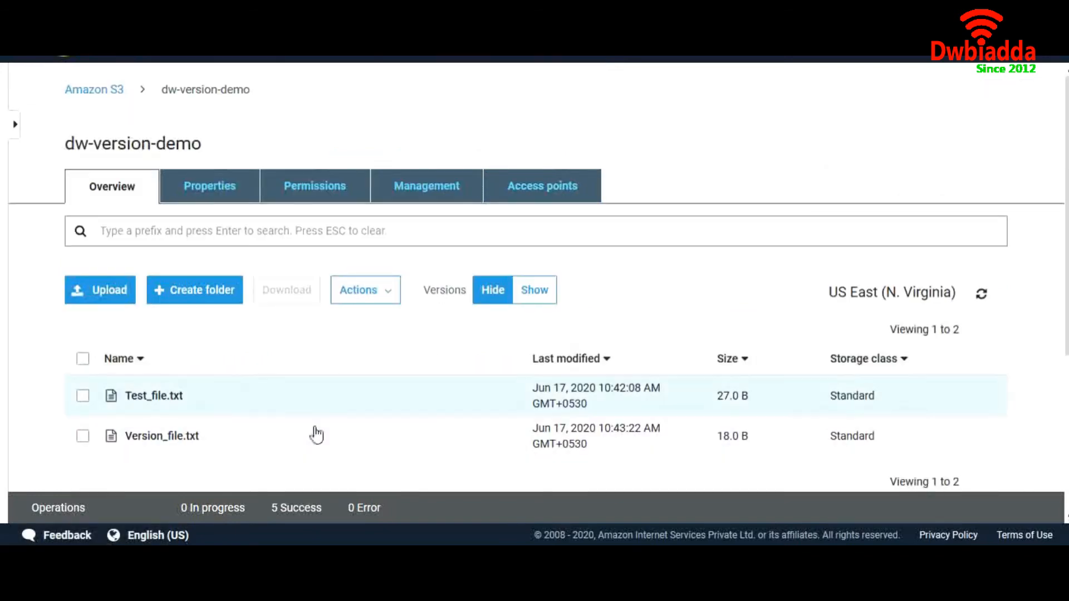
{"action": "left_click", "coordinate": [543, 289]}
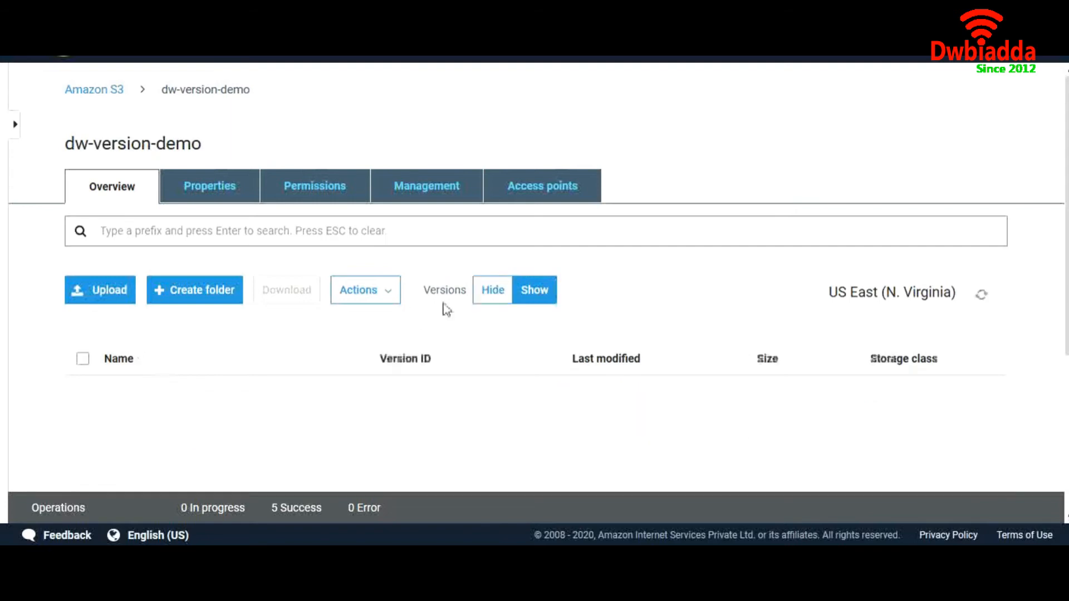
{"action": "scroll", "coordinate": [473, 349], "scroll_direction": "down", "scroll_amount": 3}
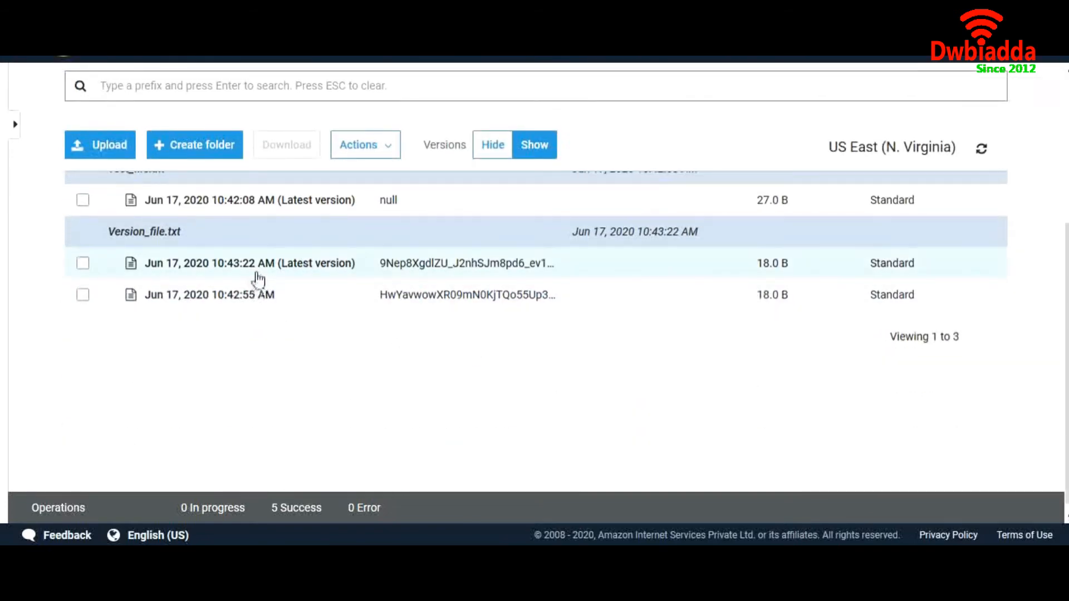
{"action": "scroll", "coordinate": [258, 278], "scroll_direction": "up", "scroll_amount": 1}
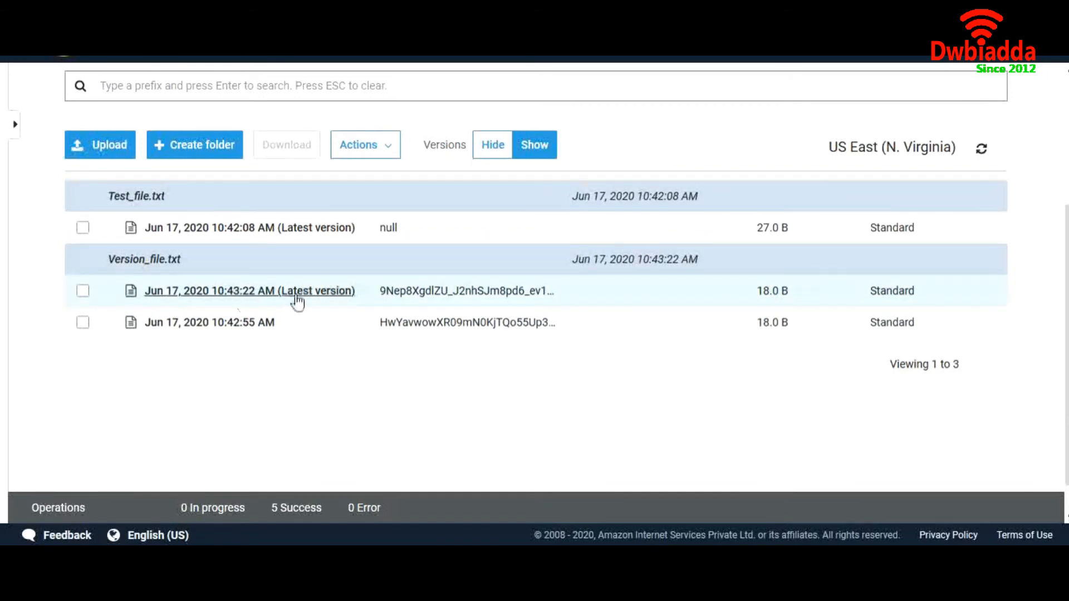
{"action": "scroll", "coordinate": [465, 292], "scroll_direction": "up", "scroll_amount": 3}
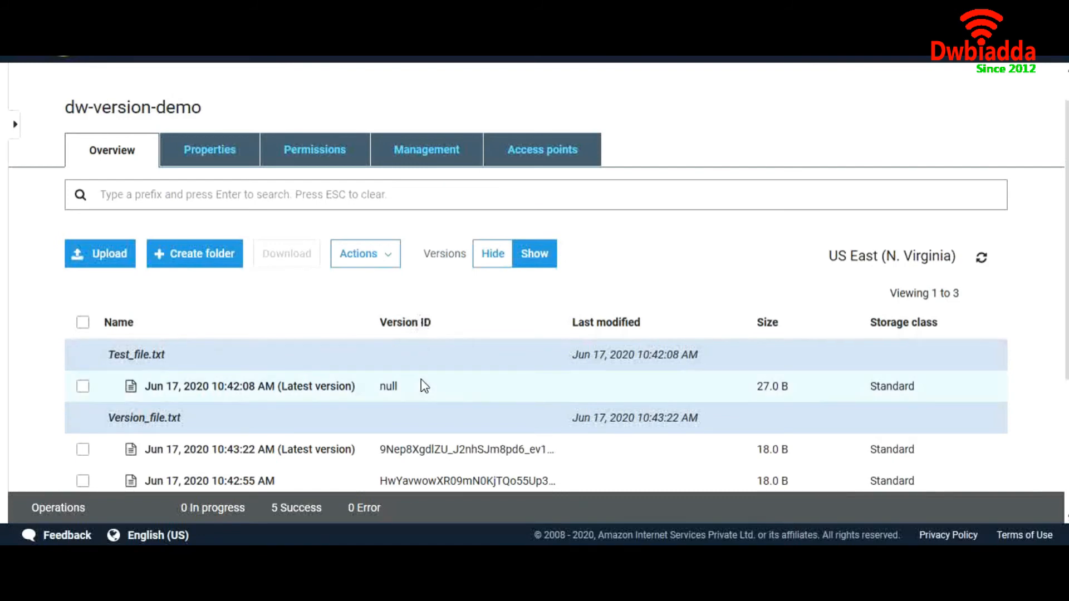
{"action": "scroll", "coordinate": [390, 434], "scroll_direction": "down", "scroll_amount": 1}
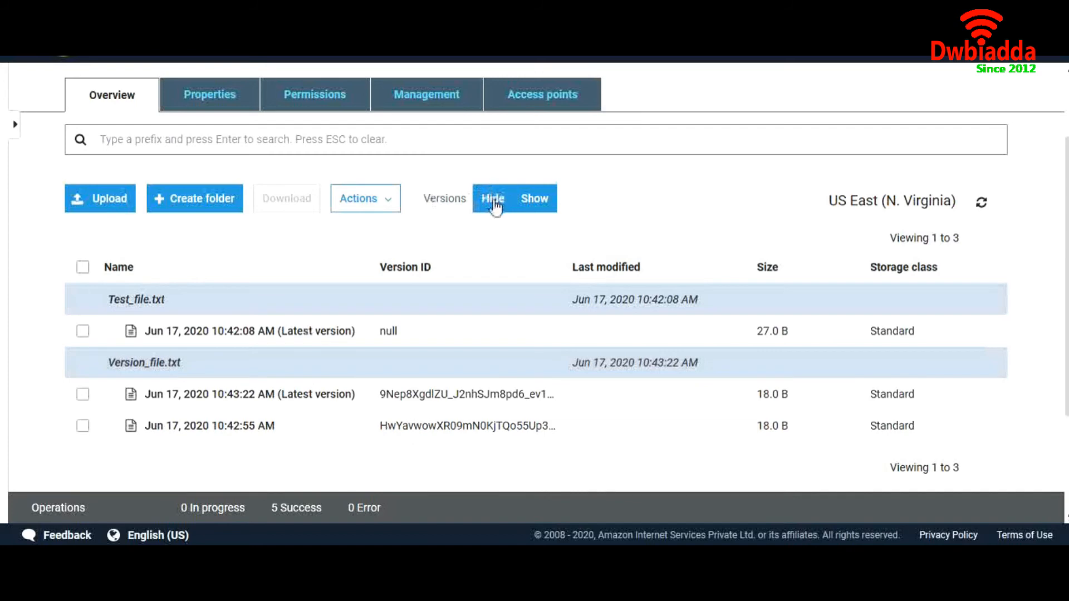
Hide the object versions and delete Version_file.txt from the bucket
{"action": "left_click", "coordinate": [495, 207]}
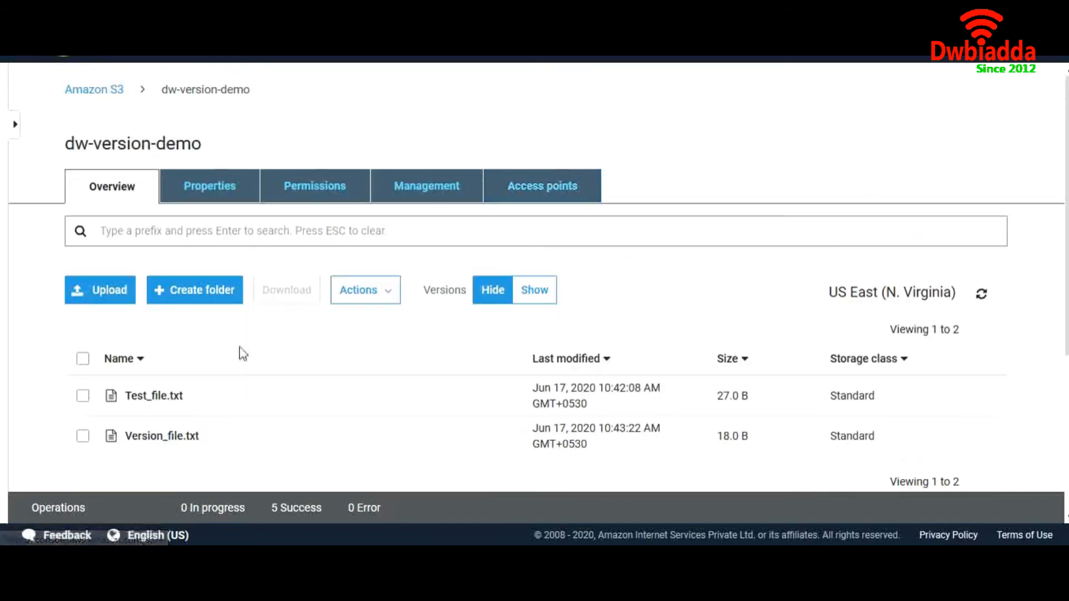
{"action": "left_click", "coordinate": [83, 437]}
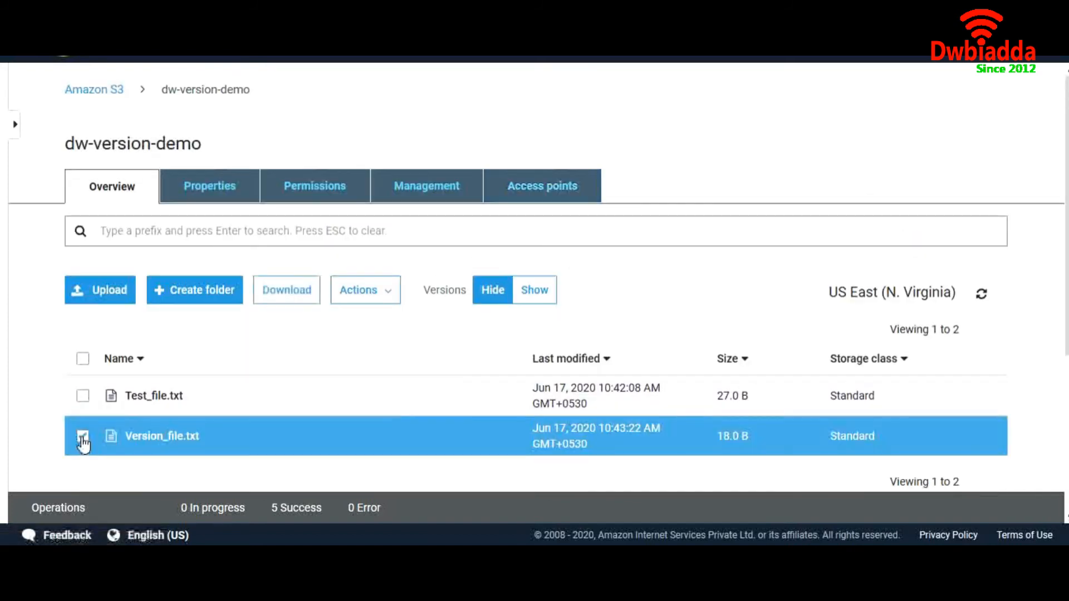
{"action": "left_click", "coordinate": [375, 291]}
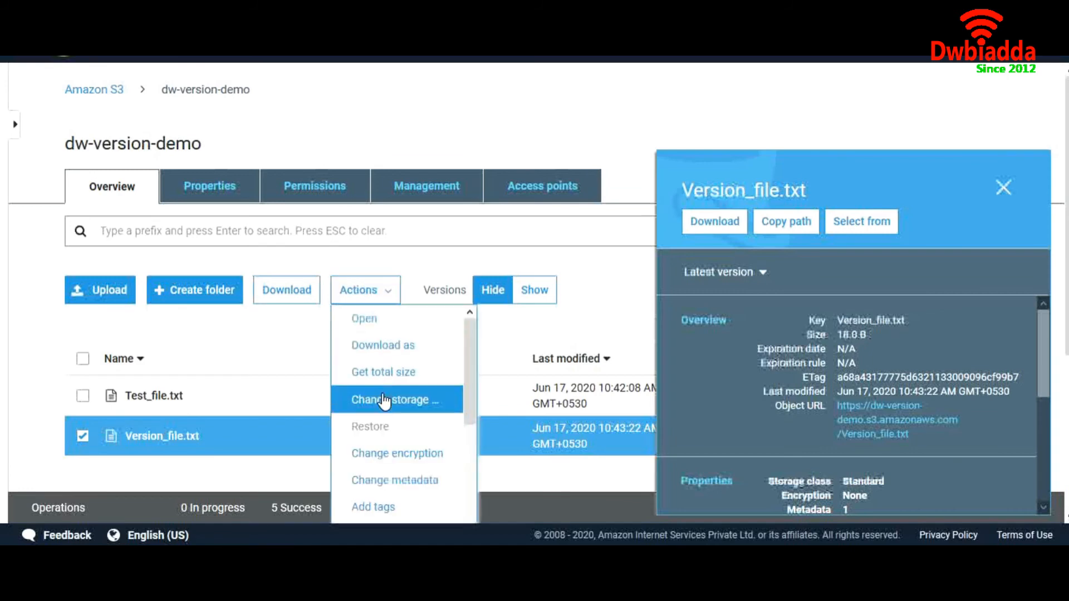
{"action": "scroll", "coordinate": [382, 406], "scroll_direction": "down", "scroll_amount": 3}
{"action": "left_click", "coordinate": [388, 425]}
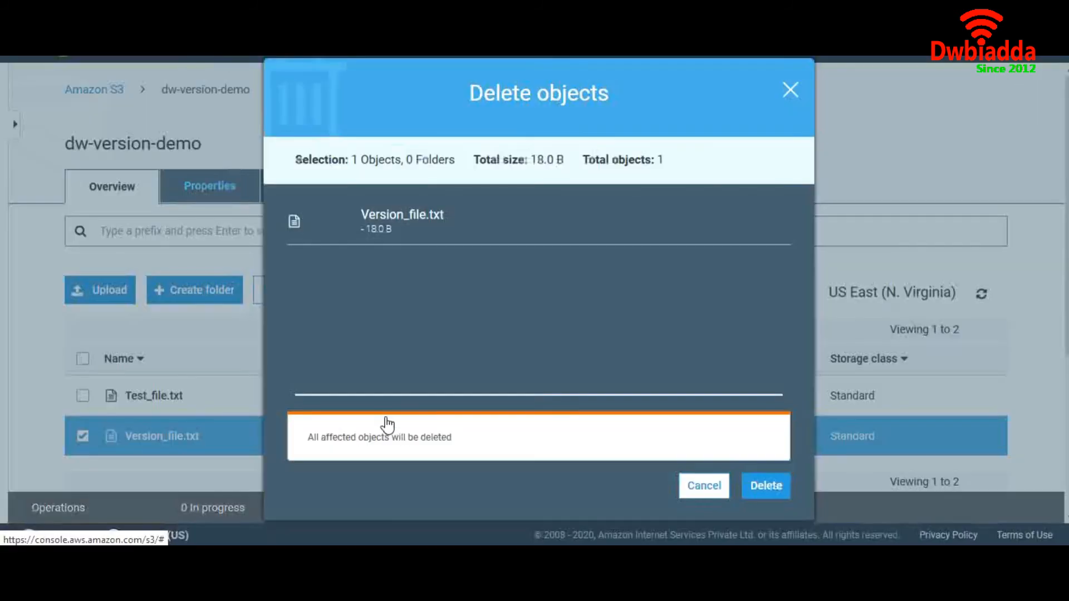
{"action": "left_click", "coordinate": [767, 485]}
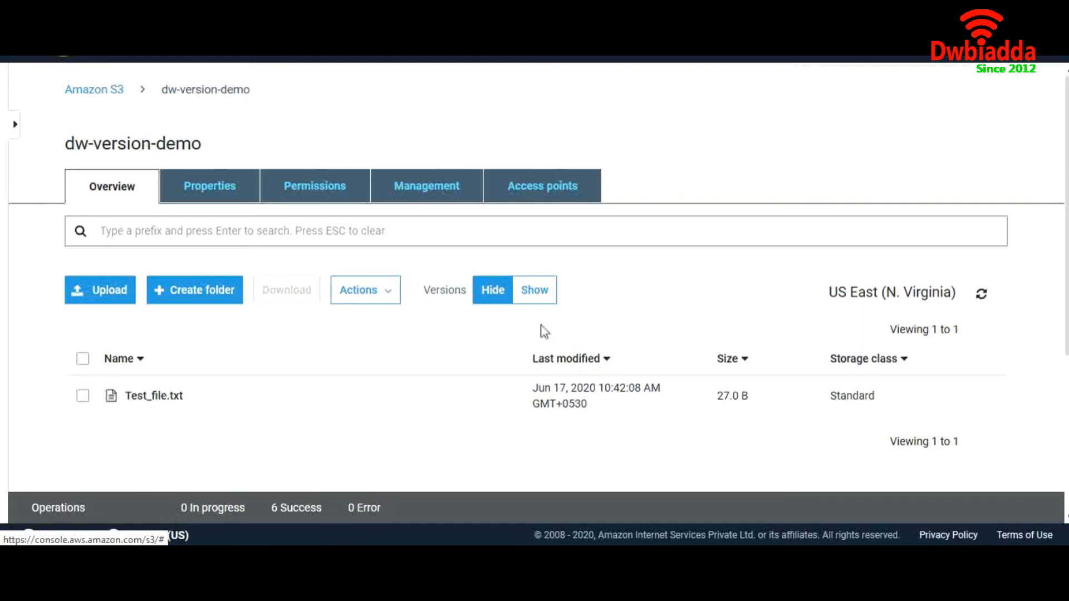
Show the object versions and permanently delete the delete marker of Version_file.txt to restore the file
{"action": "left_click", "coordinate": [539, 295]}
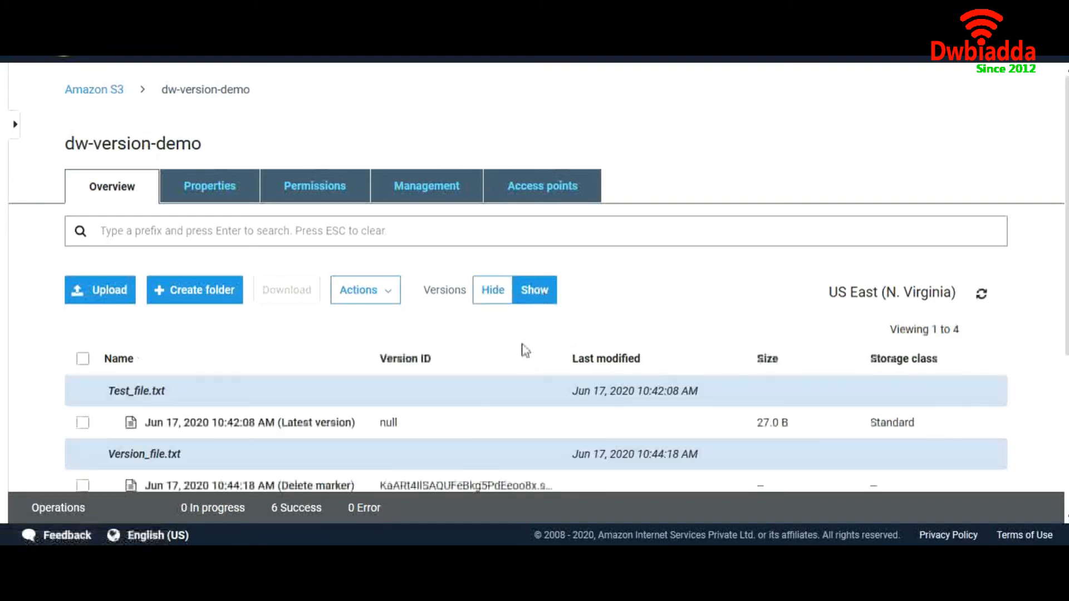
{"action": "scroll", "coordinate": [499, 408], "scroll_direction": "down", "scroll_amount": 3}
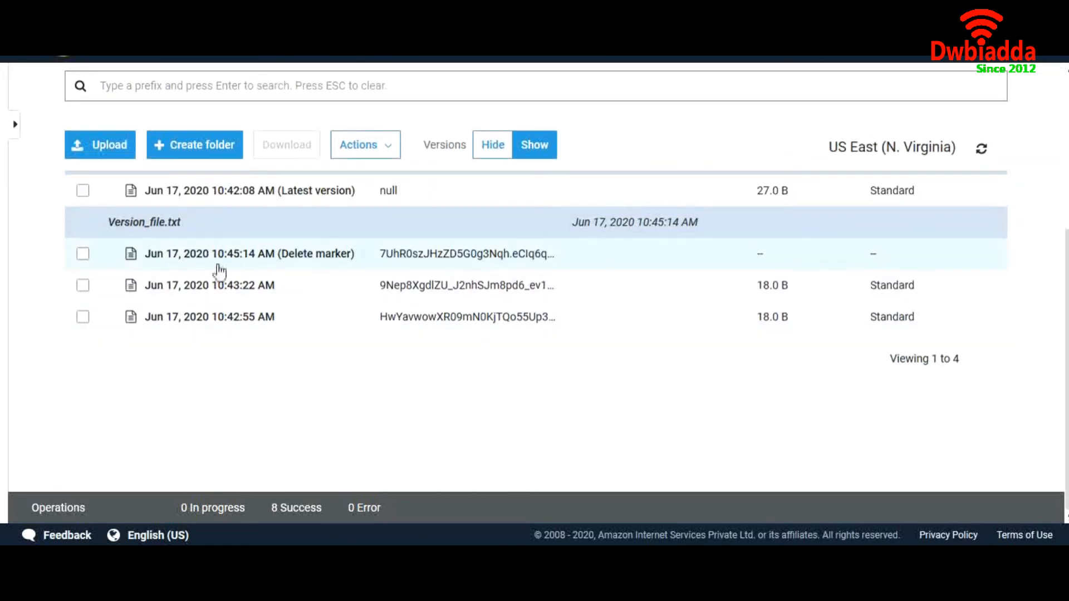
{"action": "scroll", "coordinate": [282, 296], "scroll_direction": "up", "scroll_amount": 2}
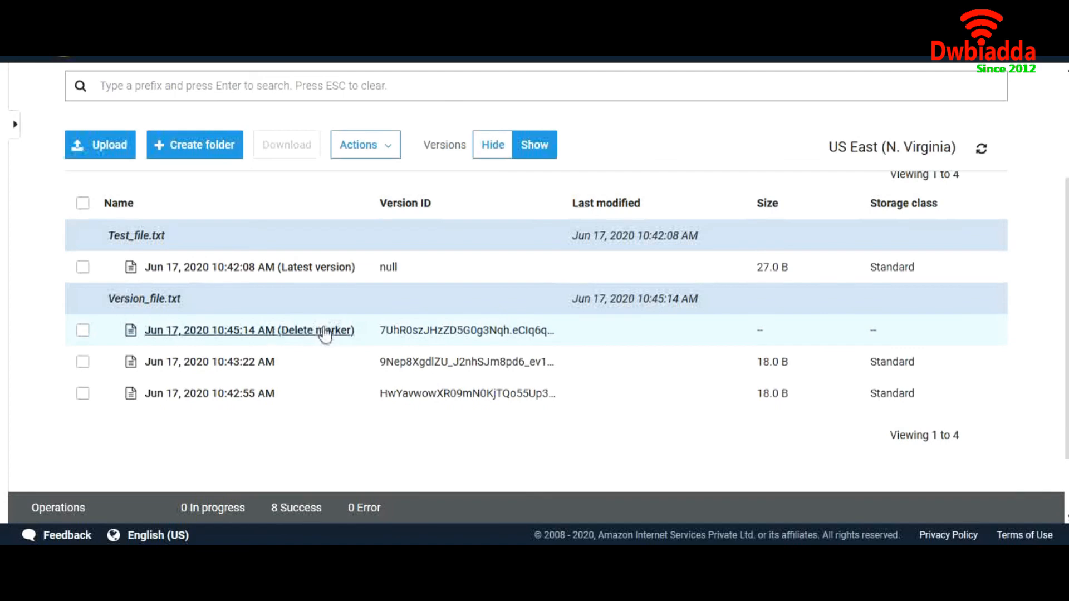
{"action": "left_click", "coordinate": [83, 333]}
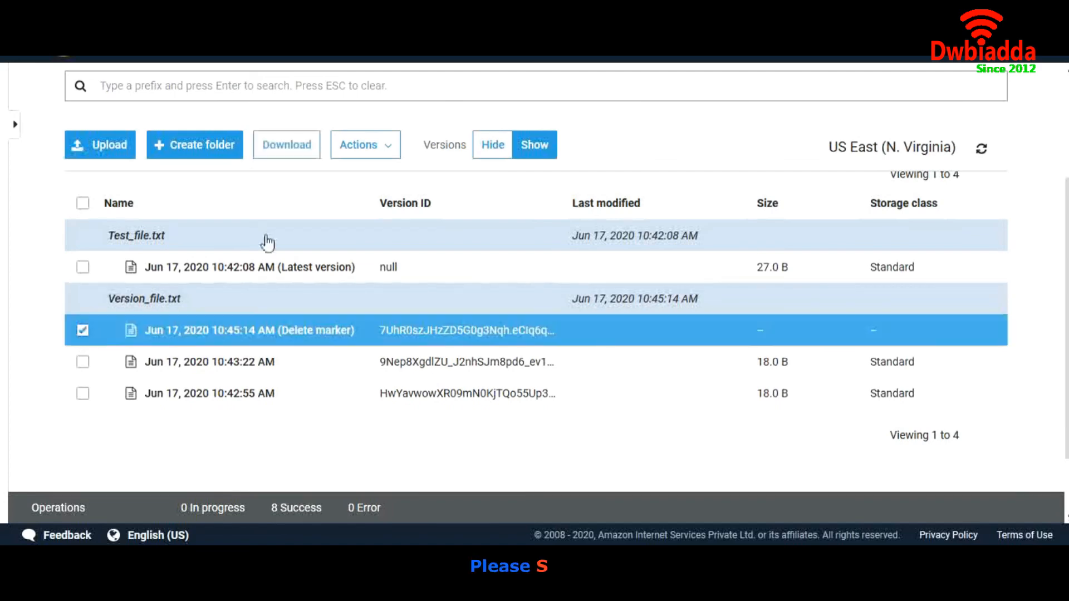
{"action": "left_click", "coordinate": [367, 148]}
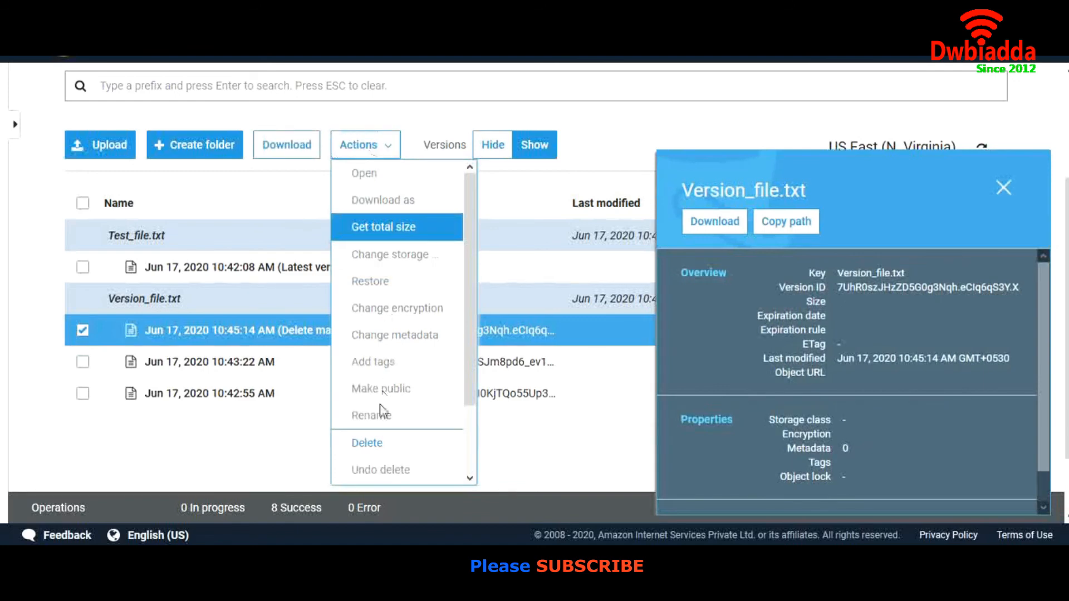
{"action": "left_click", "coordinate": [366, 443]}
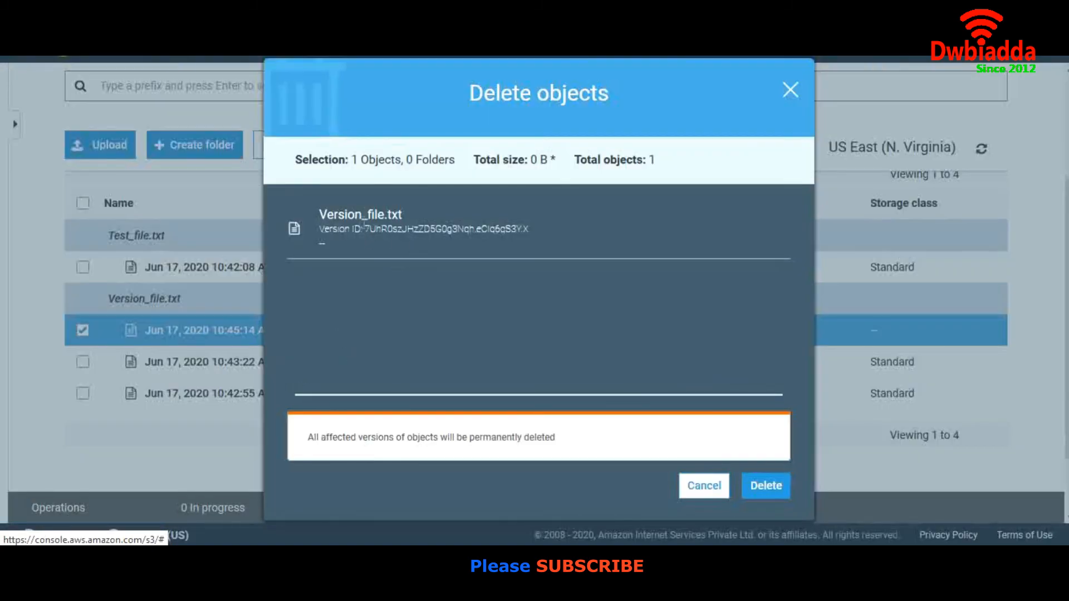
{"action": "left_click", "coordinate": [767, 487]}
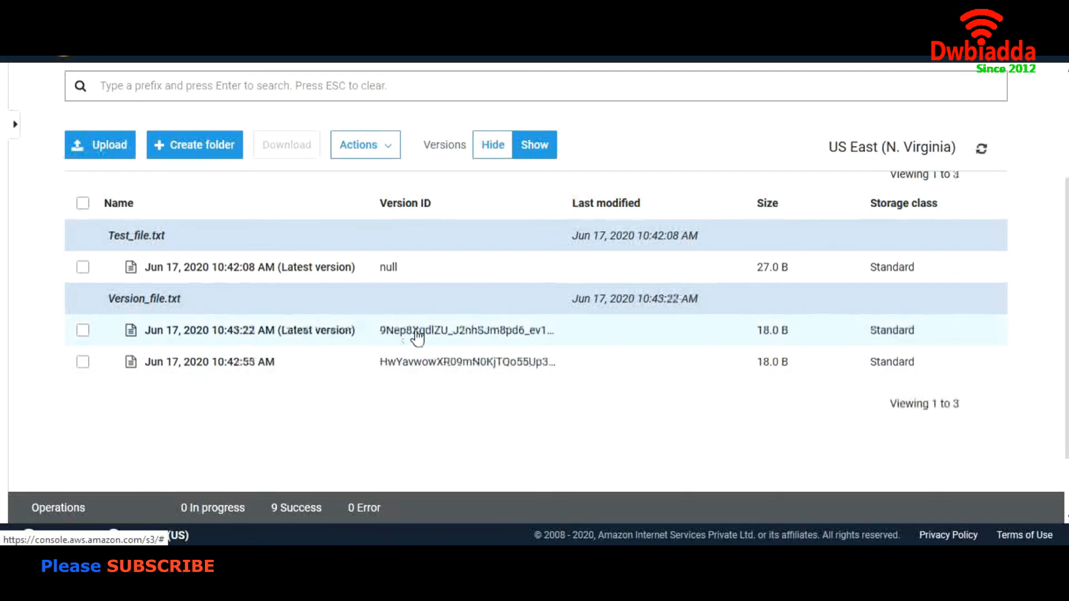
Check the restored Version_file.txt in the object list with versions hidden, shown and hidden again
{"action": "left_click", "coordinate": [491, 155]}
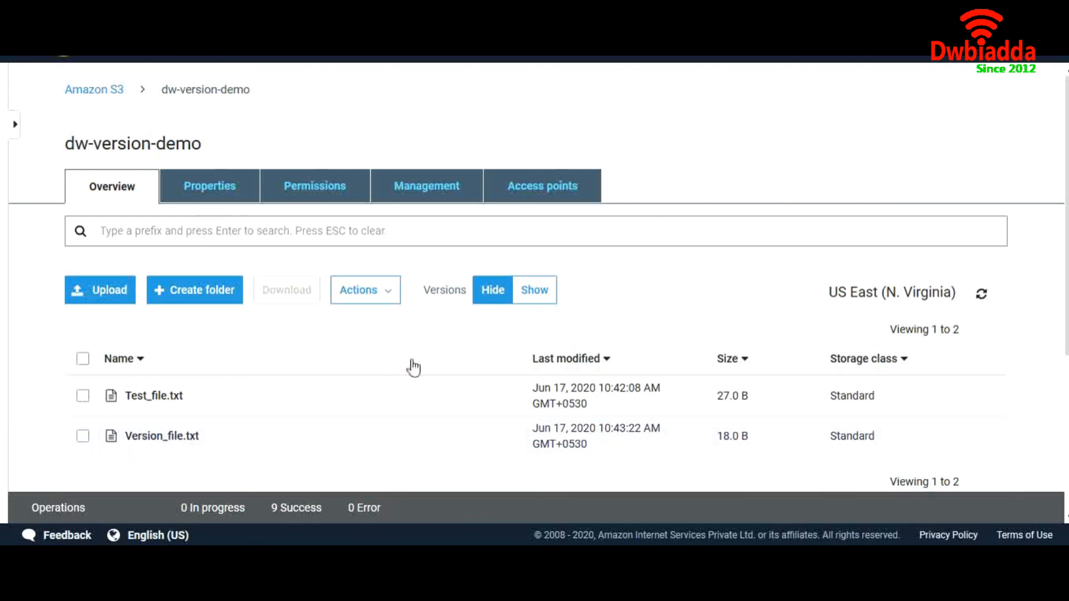
{"action": "left_click", "coordinate": [532, 306]}
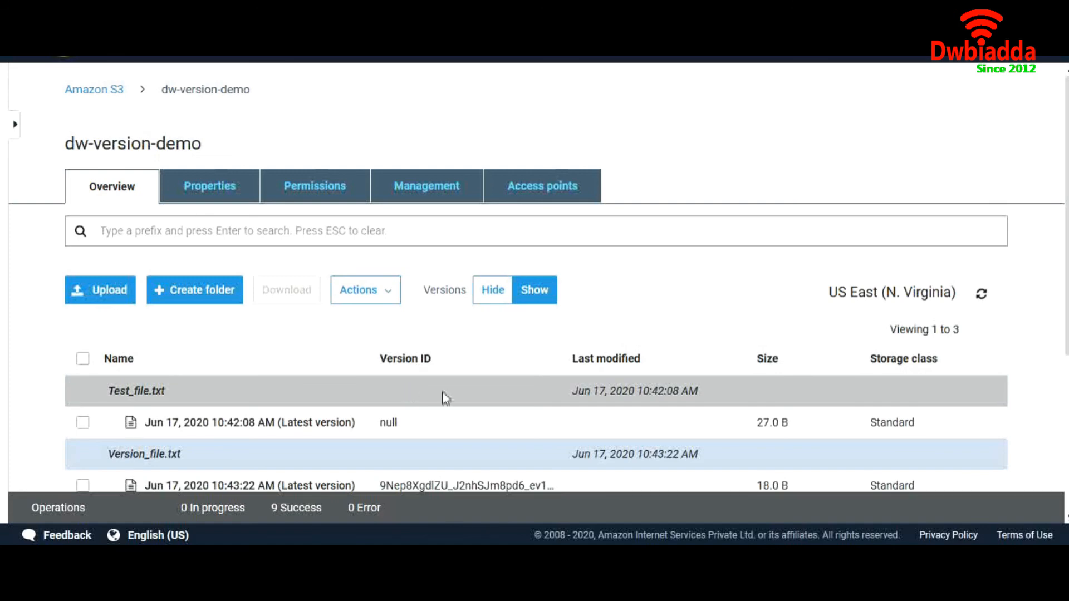
{"action": "scroll", "coordinate": [470, 404], "scroll_direction": "down", "scroll_amount": 2}
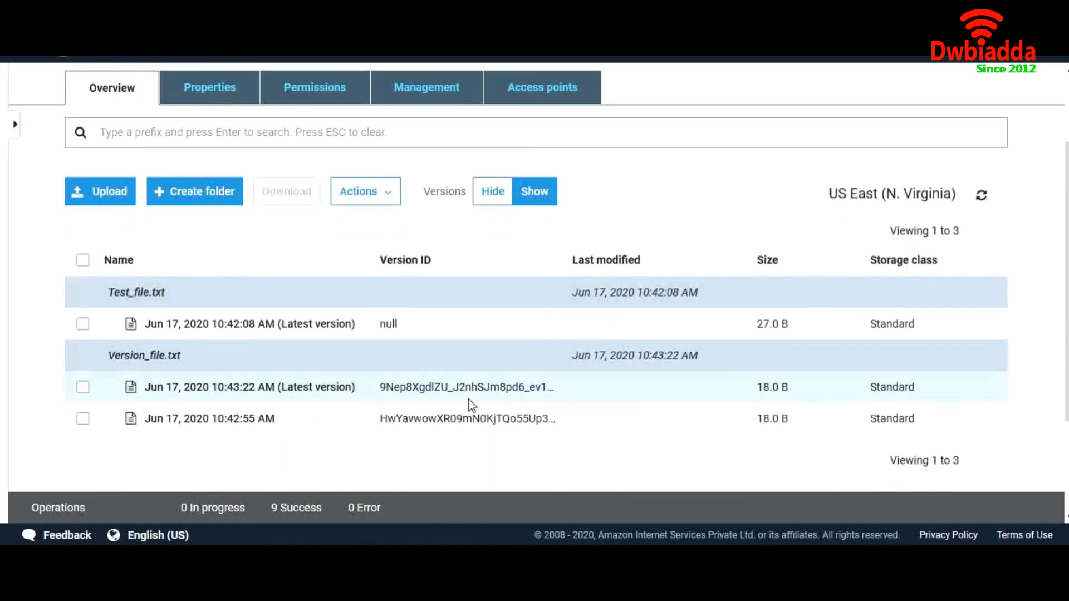
{"action": "left_click", "coordinate": [492, 203]}
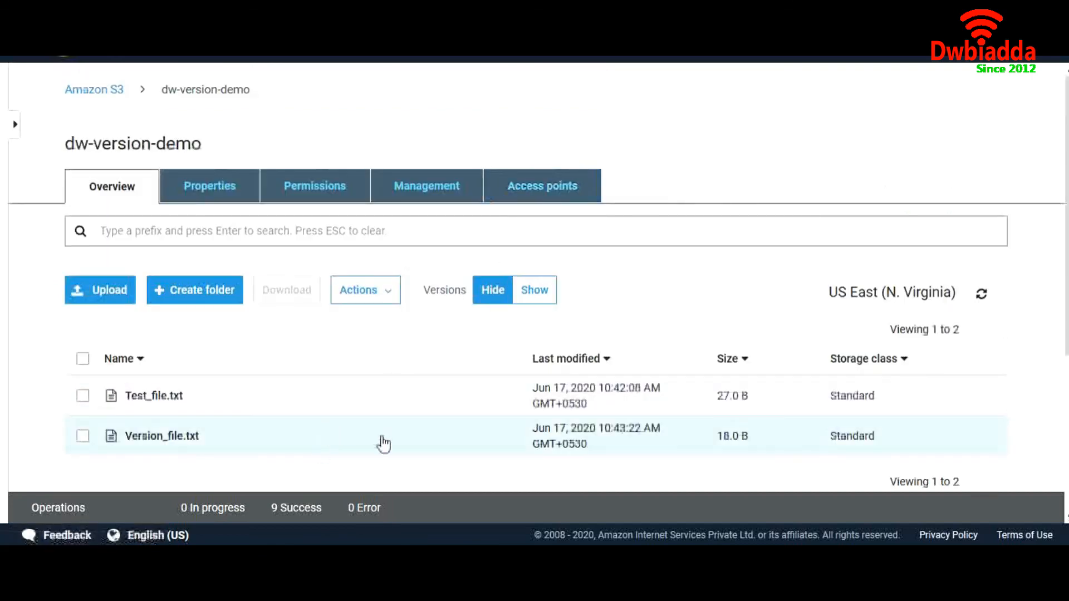
{"action": "scroll", "coordinate": [421, 381], "scroll_direction": "down", "scroll_amount": 3}
{"action": "scroll", "coordinate": [421, 381], "scroll_direction": "up", "scroll_amount": 3}
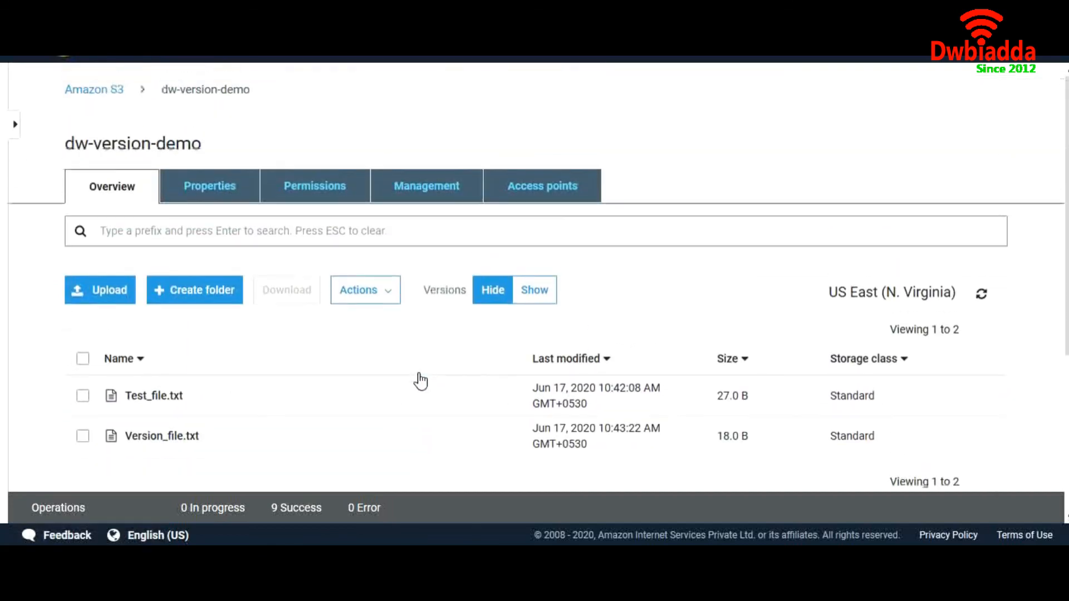